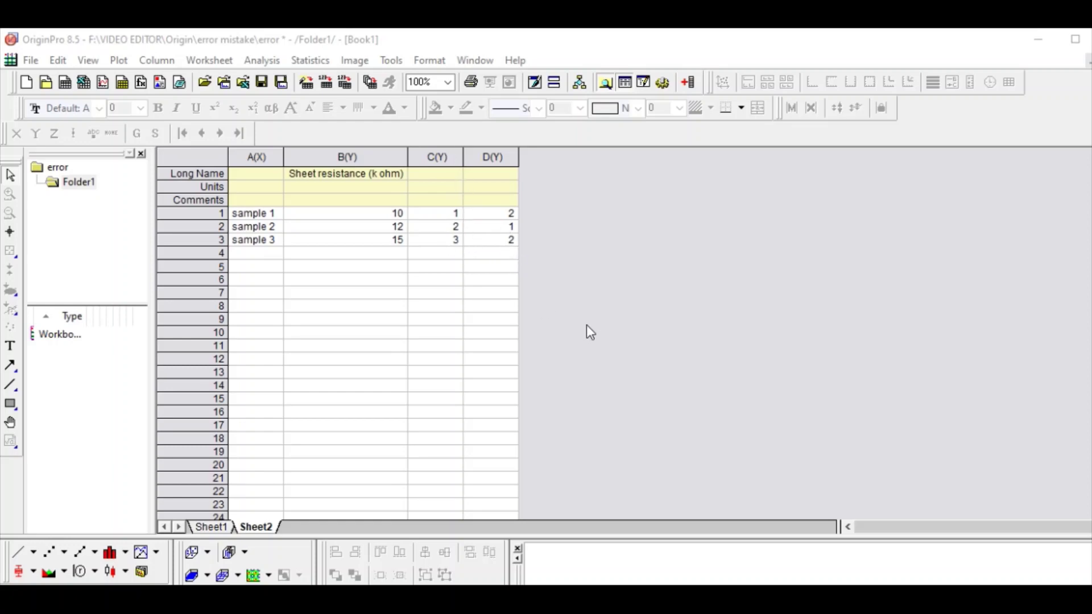
Step: Designate worksheet columns C and D as Y Error columns
{"action": "left_click", "coordinate": [445, 158]}
{"action": "right_click", "coordinate": [446, 170]}
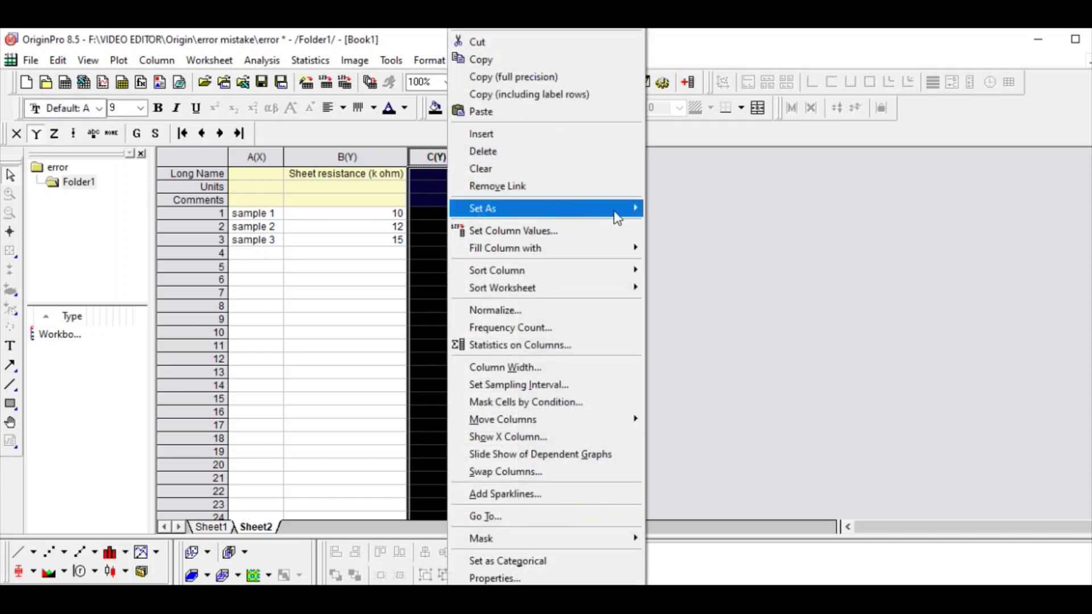
{"action": "mouse_move", "coordinate": [609, 215]}
{"action": "left_click", "coordinate": [685, 322]}
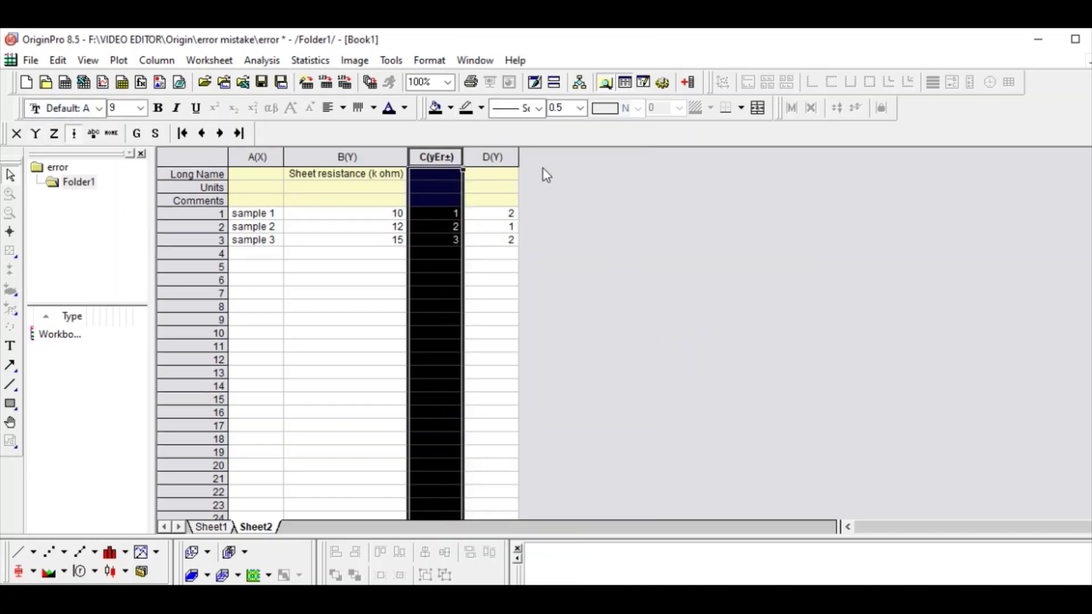
{"action": "left_click", "coordinate": [493, 157]}
{"action": "right_click", "coordinate": [497, 200]}
{"action": "mouse_move", "coordinate": [618, 219]}
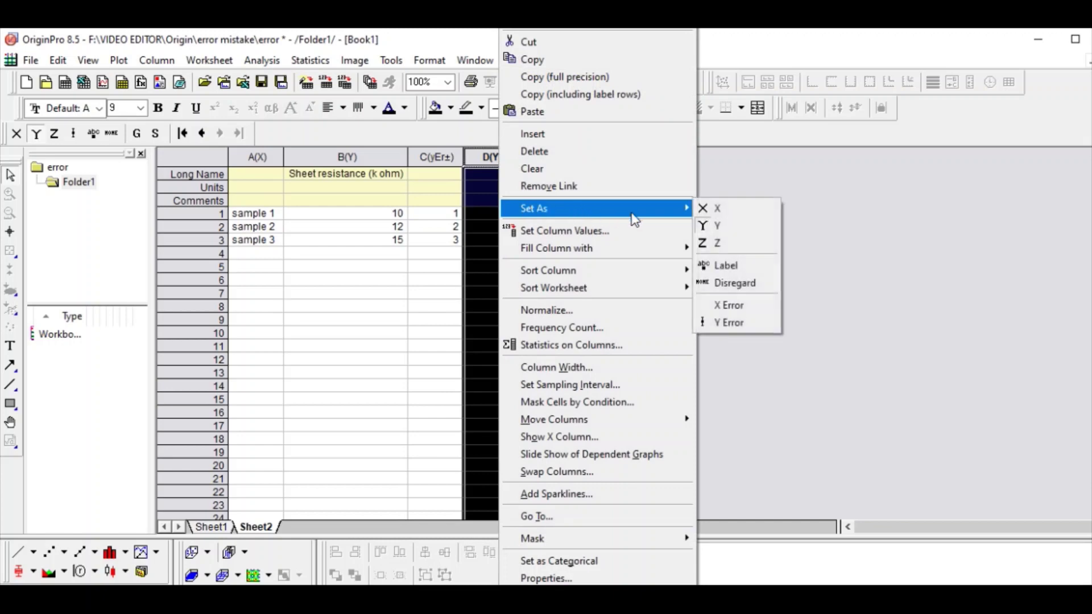
{"action": "left_click", "coordinate": [717, 322]}
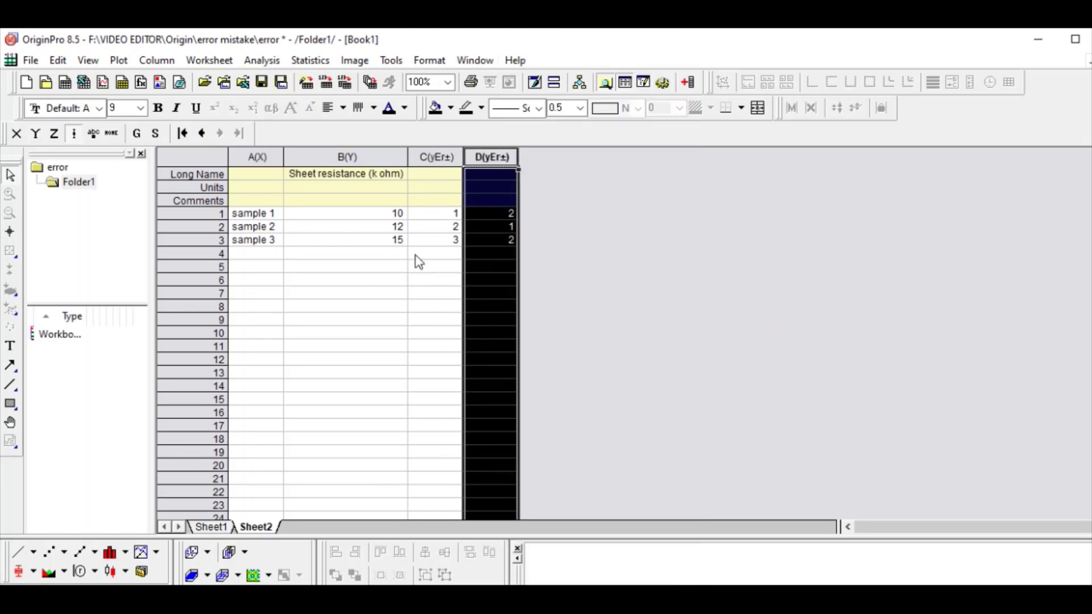
{"action": "left_click", "coordinate": [612, 297]}
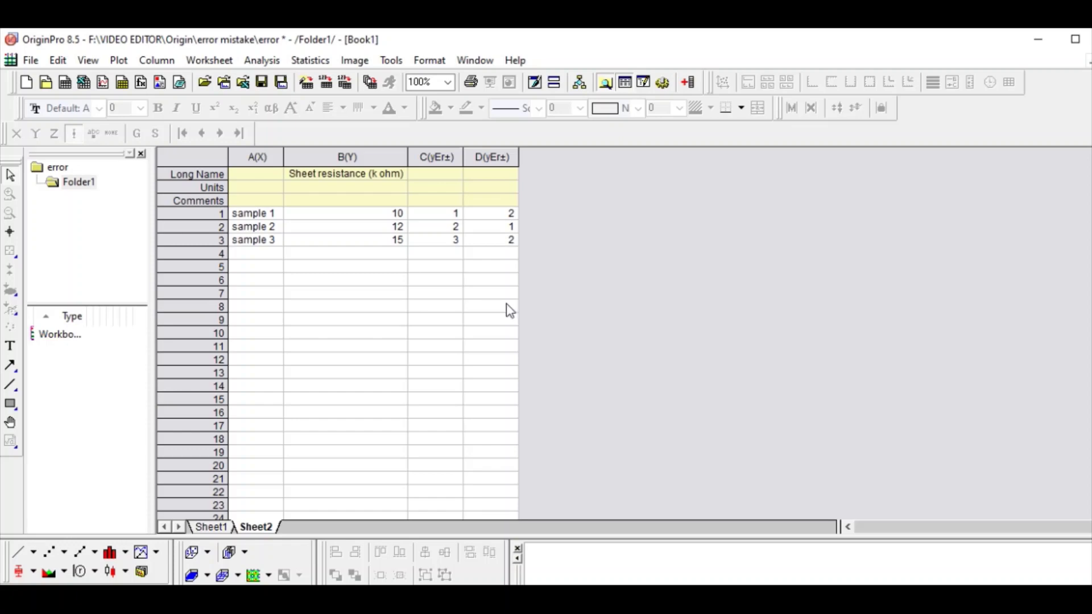
{"action": "left_click", "coordinate": [441, 158]}
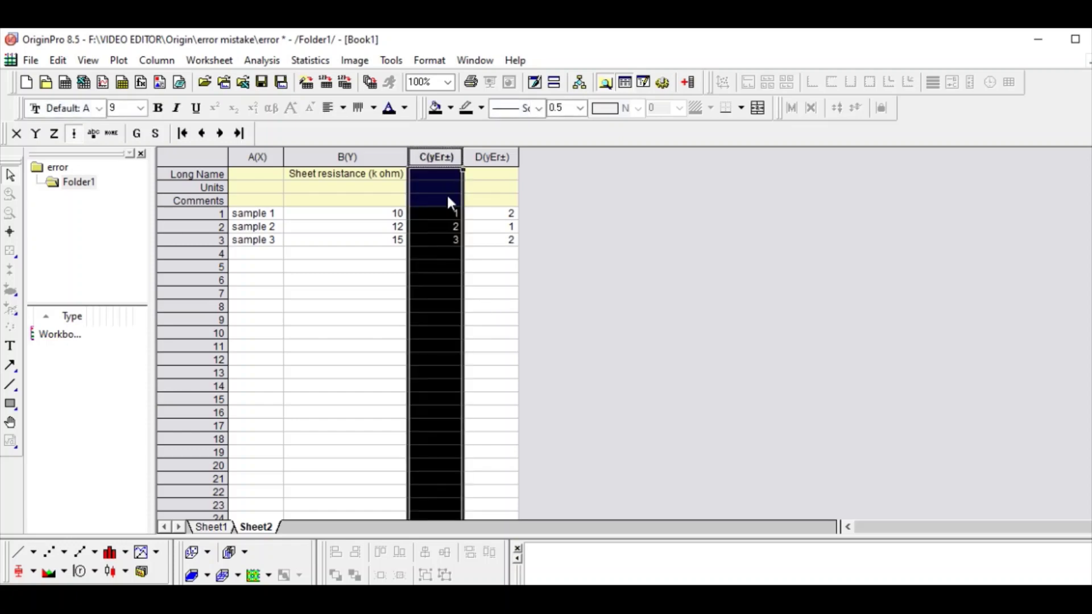
{"action": "right_click", "coordinate": [446, 193]}
{"action": "mouse_move", "coordinate": [556, 209]}
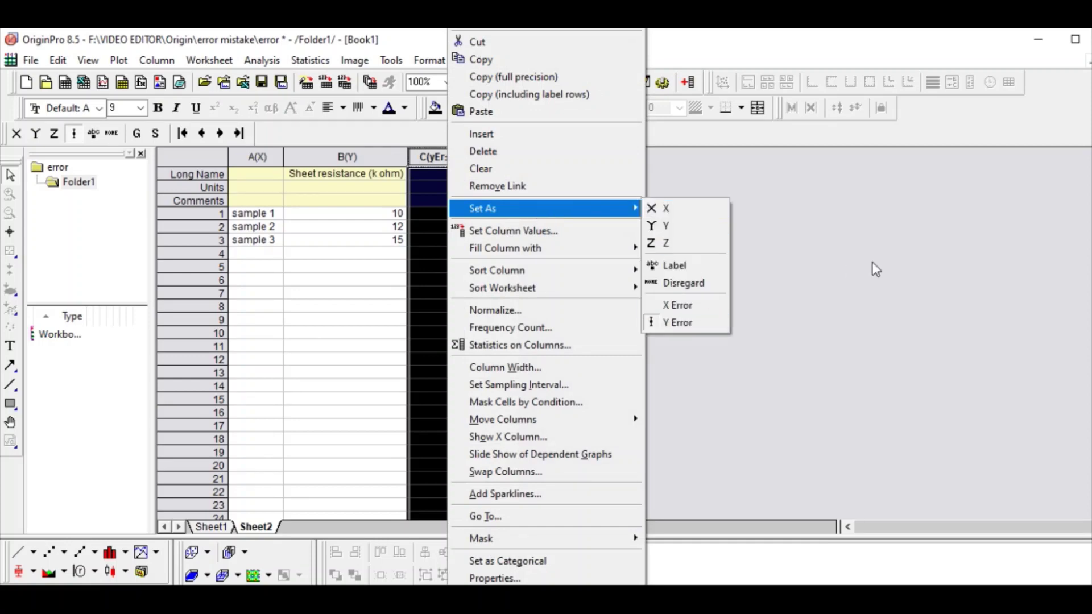
{"action": "left_click", "coordinate": [844, 263]}
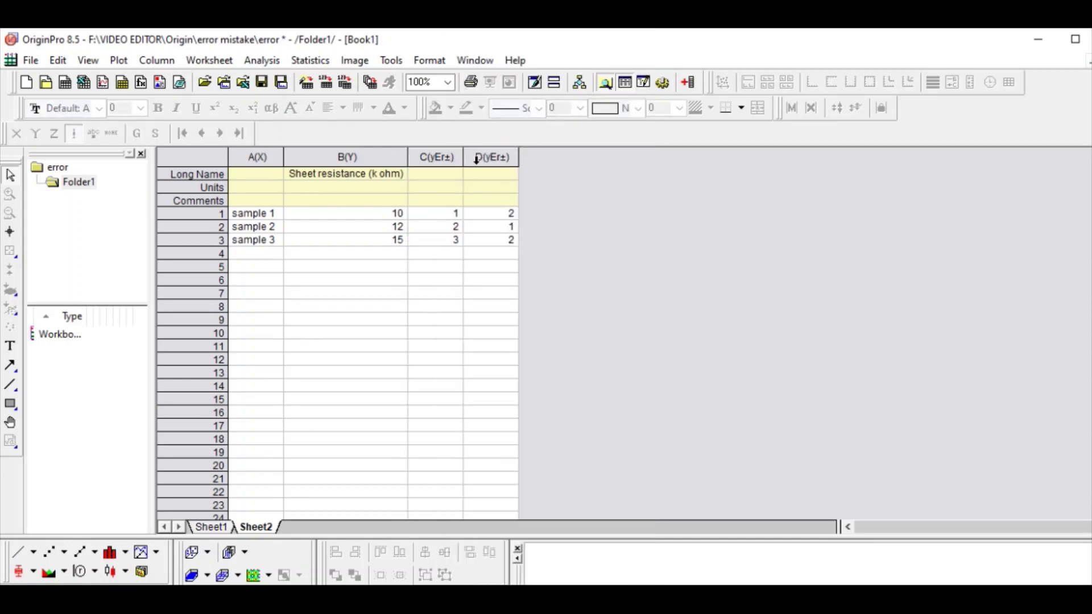
Step: Enter "+" as the long name of column C and "-" as the long name of column D
{"action": "left_click", "coordinate": [447, 177]}
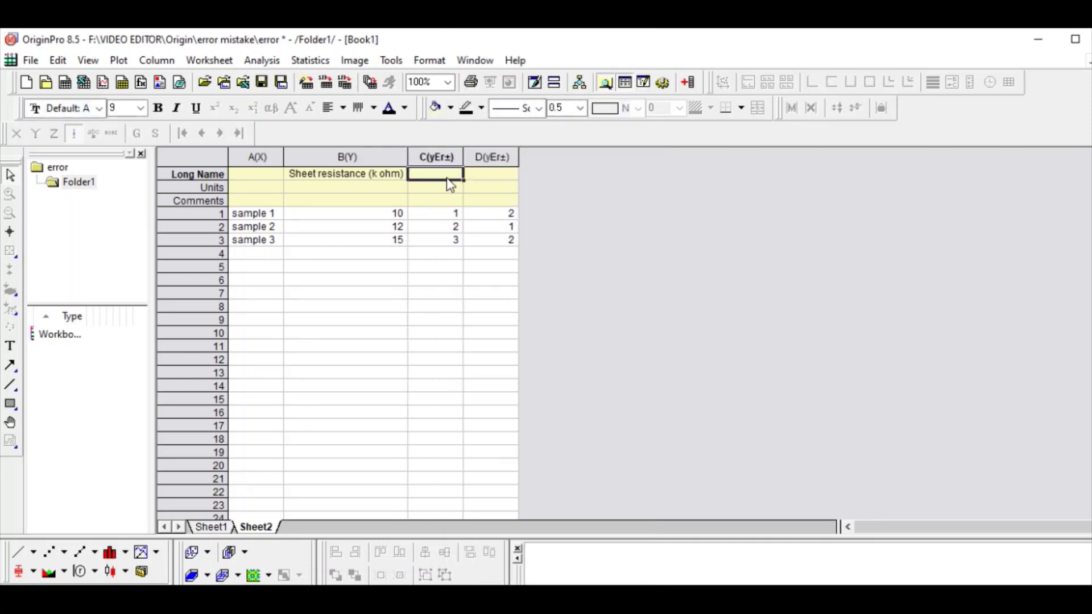
{"action": "type", "text": "+"}
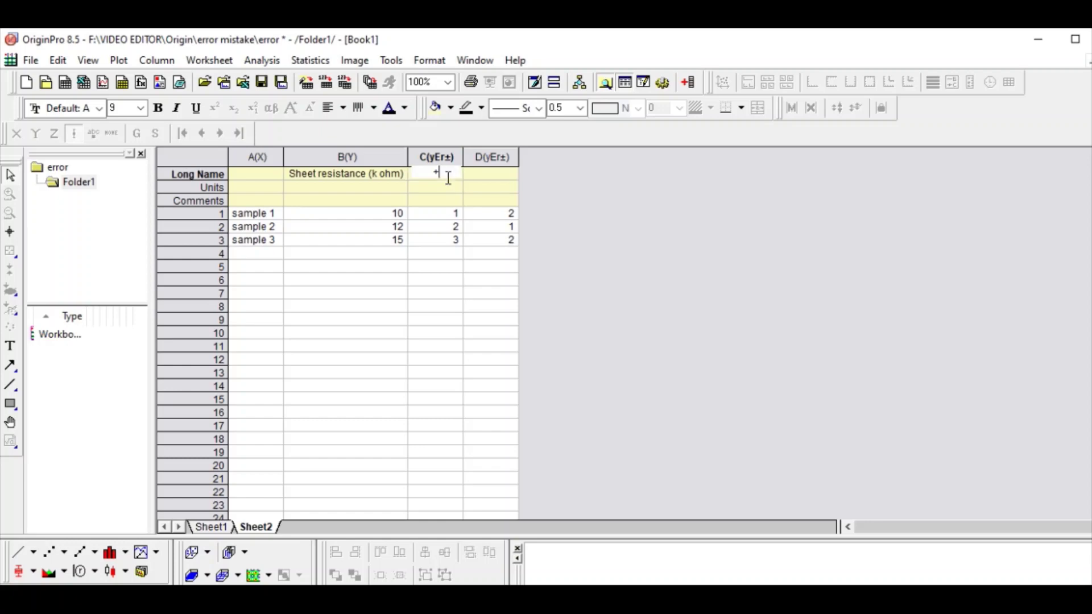
{"action": "left_click", "coordinate": [490, 176]}
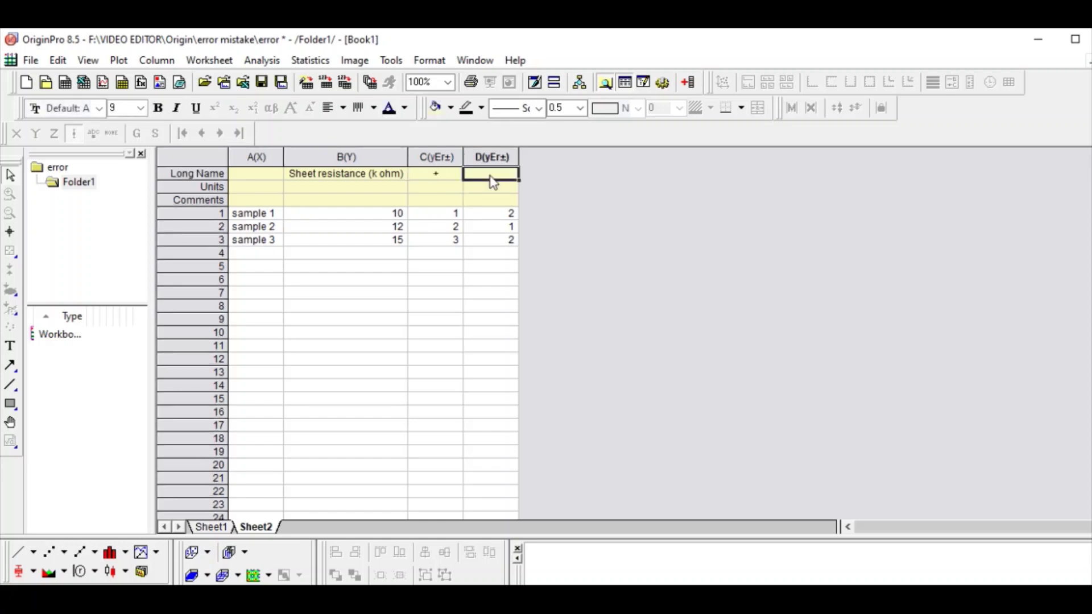
{"action": "double_click", "coordinate": [493, 182]}
{"action": "type", "text": "_"}
{"action": "key", "text": "BackSpace"}
{"action": "type", "text": "-"}
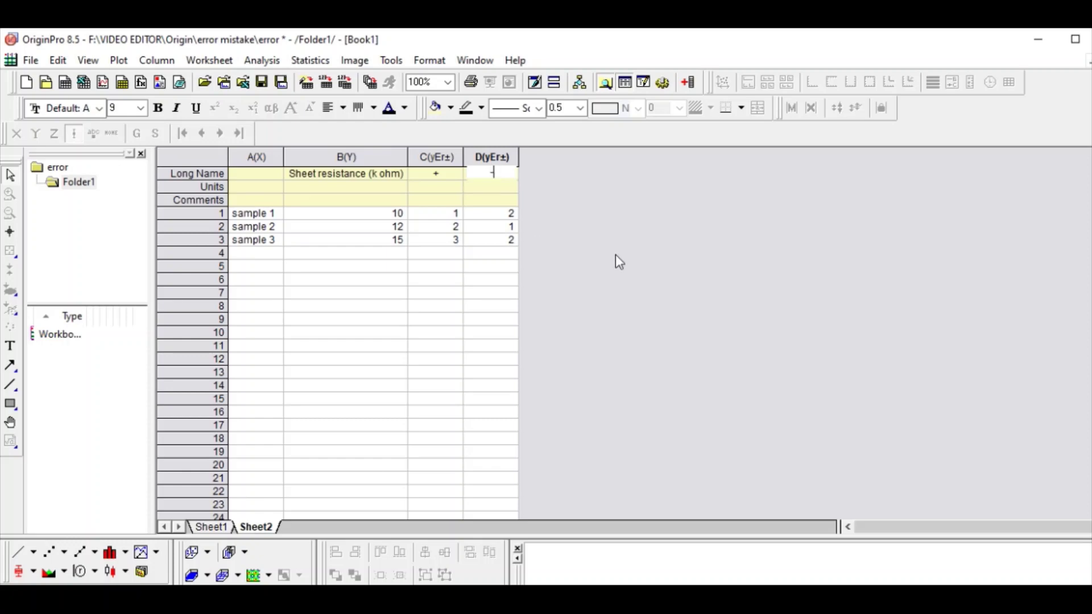
{"action": "left_click", "coordinate": [621, 266]}
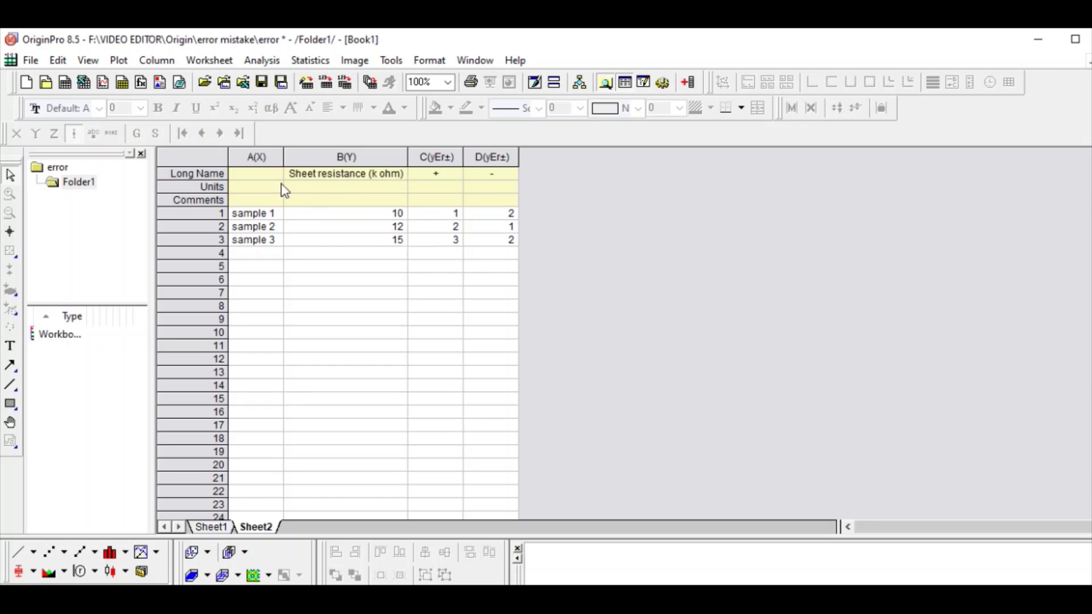
Step: Plot the entire worksheet as a column graph and move its legend inside the plot area, above the sample 1 and sample 2 bars
{"action": "left_click", "coordinate": [210, 156]}
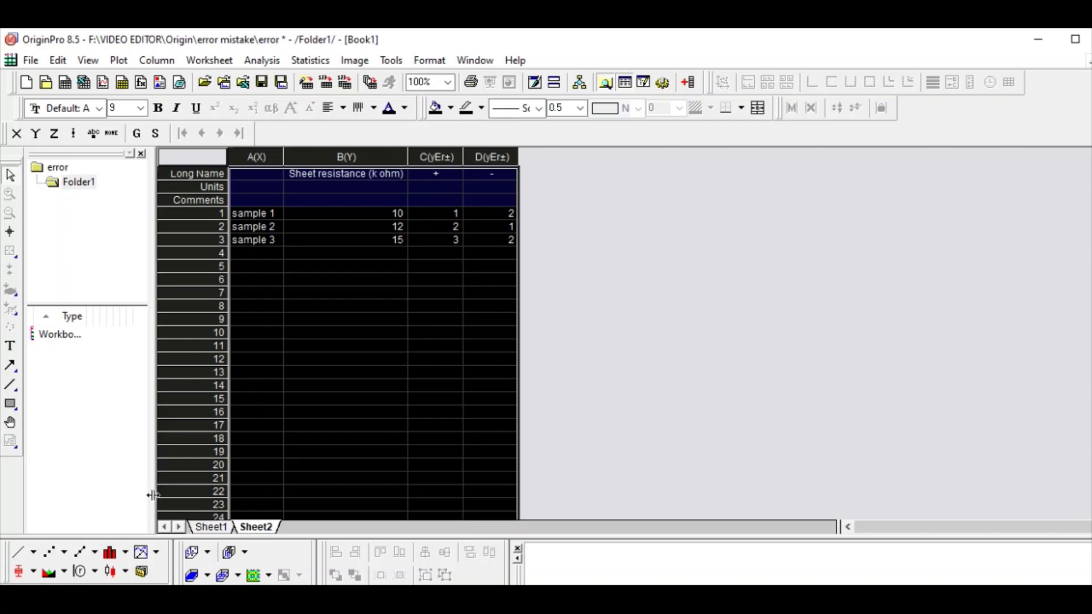
{"action": "left_click", "coordinate": [109, 552]}
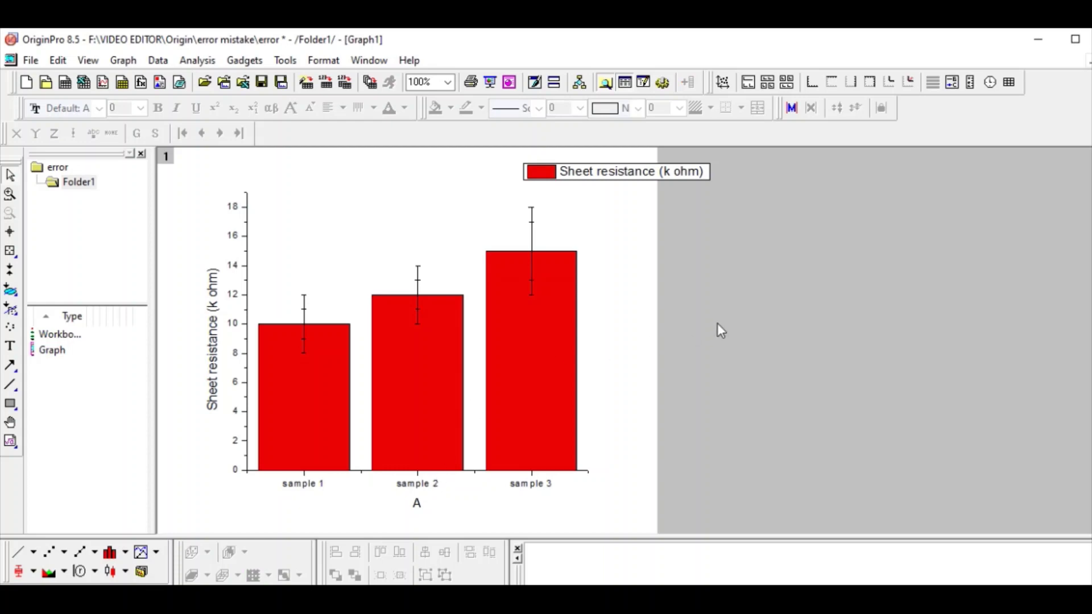
{"action": "left_click", "coordinate": [682, 171]}
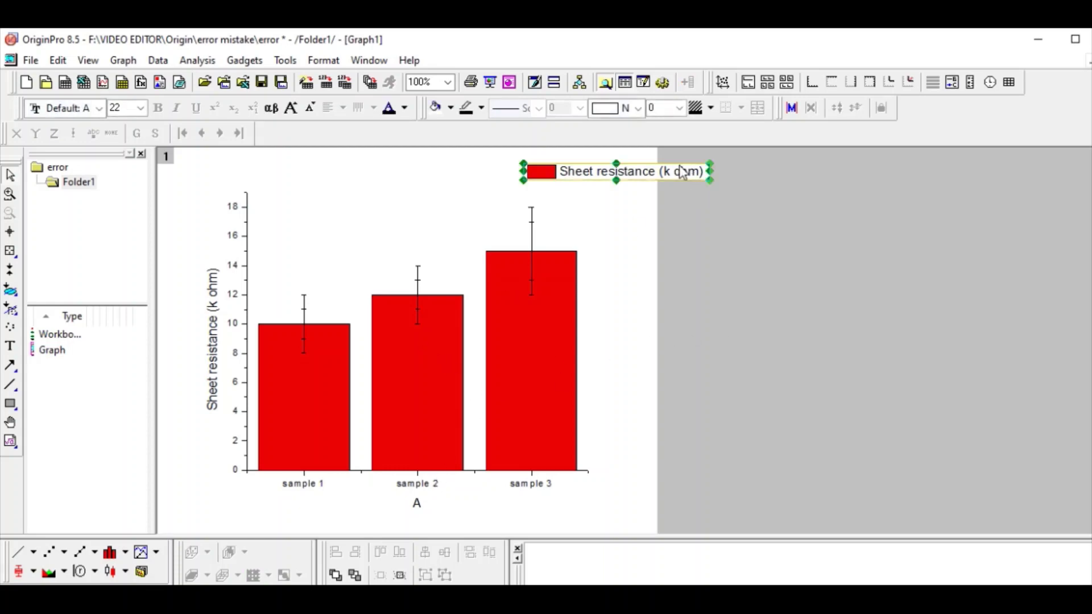
{"action": "left_click_drag", "start_coordinate": [681, 170], "coordinate": [420, 197]}
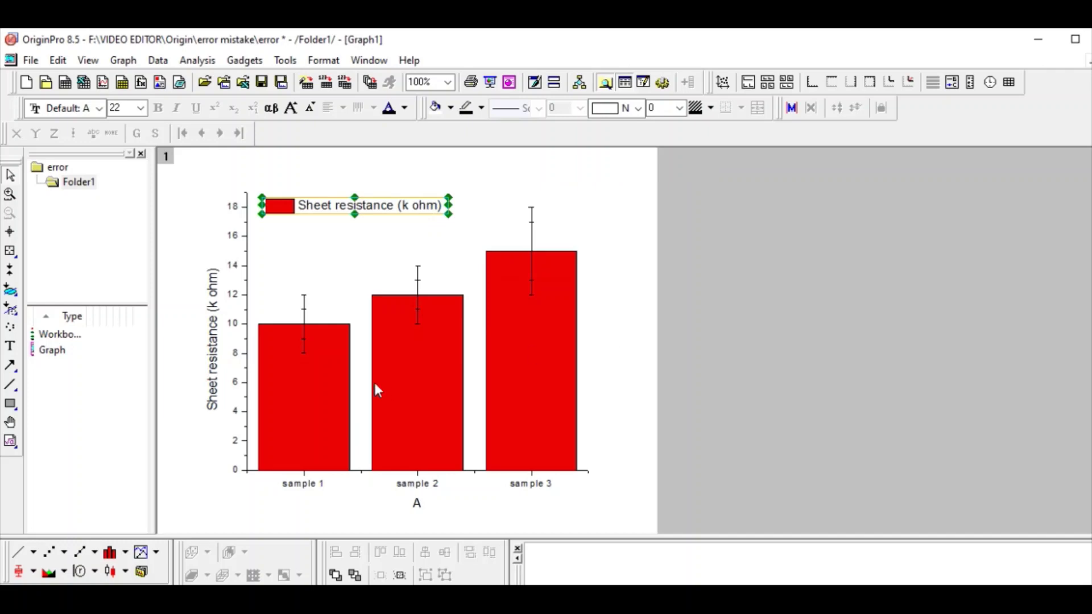
{"action": "left_click", "coordinate": [490, 237]}
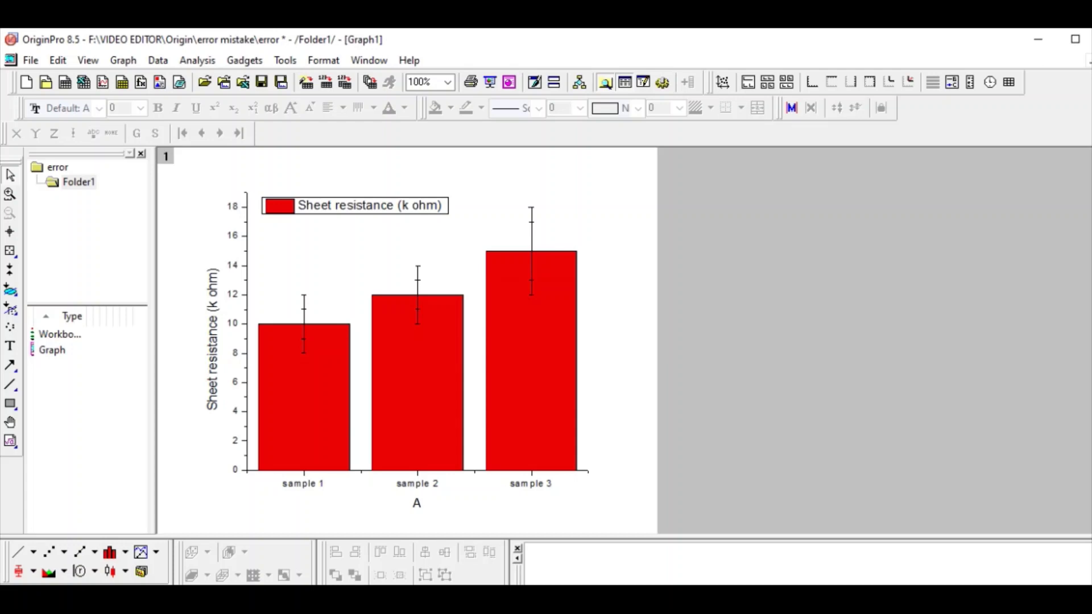
Step: Review the plus and minus error values in the workbook and return to the graph
{"action": "left_click", "coordinate": [55, 337]}
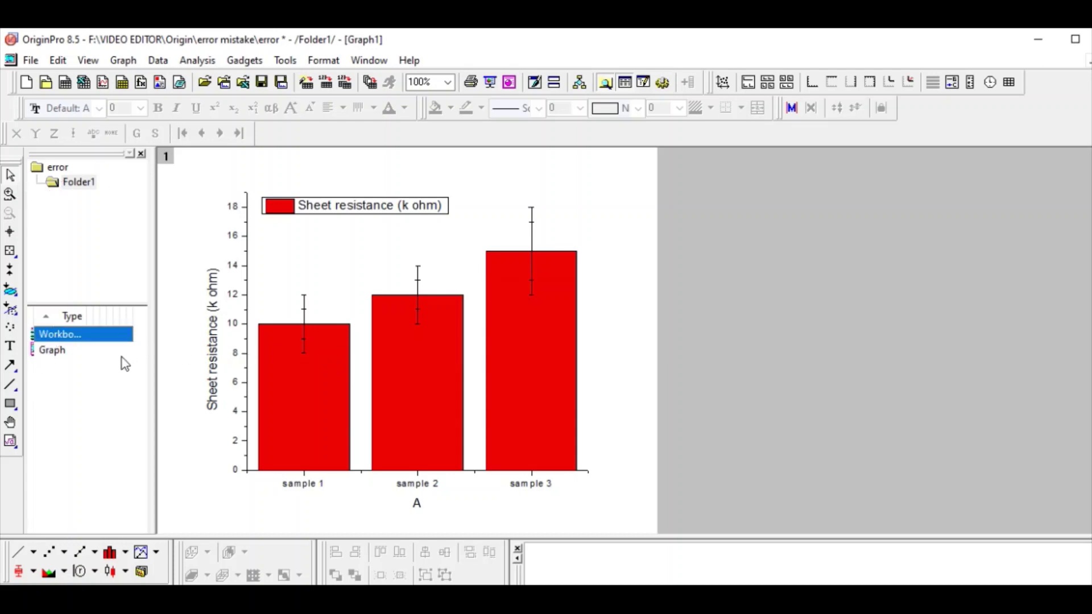
{"action": "double_click", "coordinate": [80, 339]}
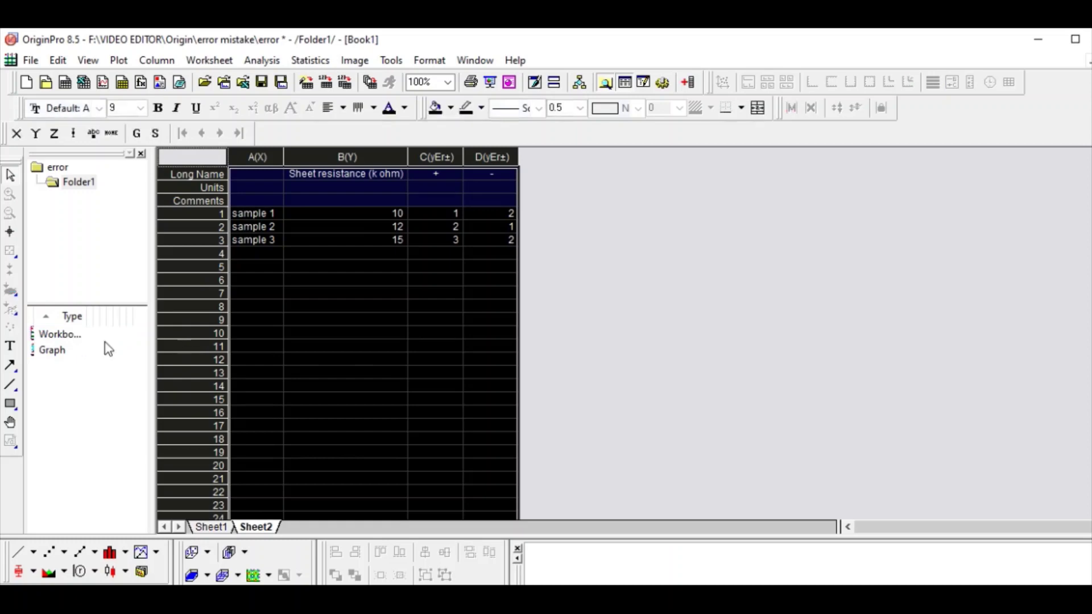
{"action": "left_click", "coordinate": [457, 214]}
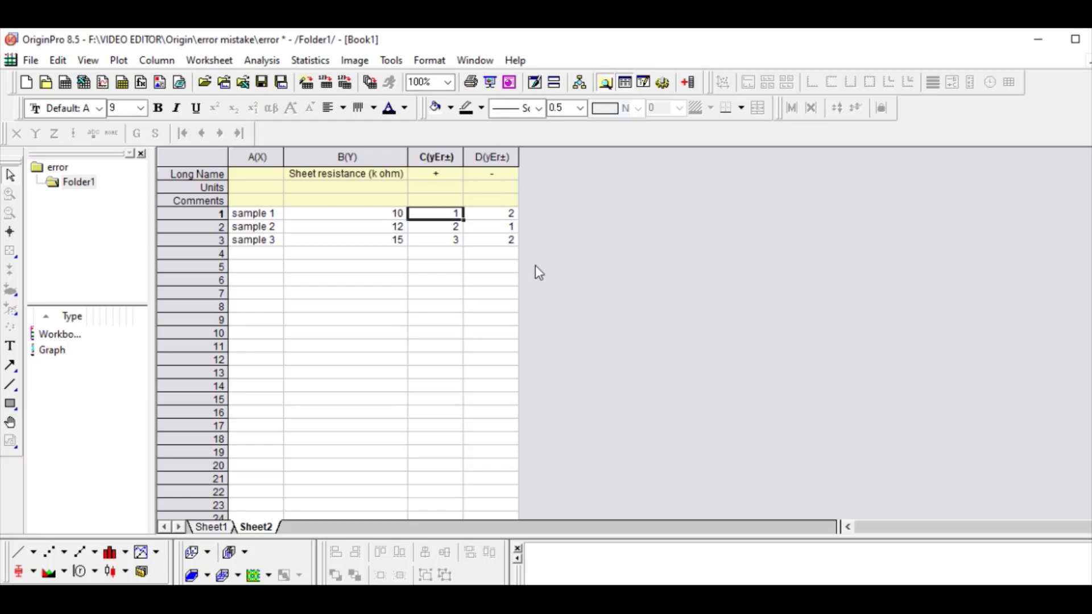
{"action": "double_click", "coordinate": [51, 350]}
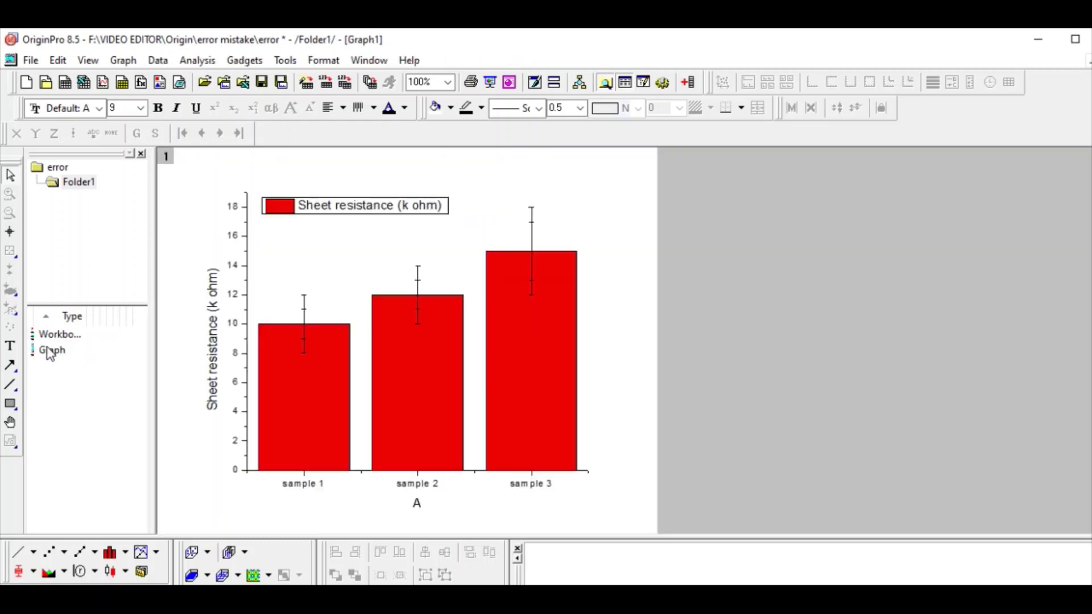
Step: In the error bar plot details, turn off the Minus direction for the column C dataset and apply it
{"action": "left_click", "coordinate": [304, 317]}
{"action": "double_click", "coordinate": [304, 317]}
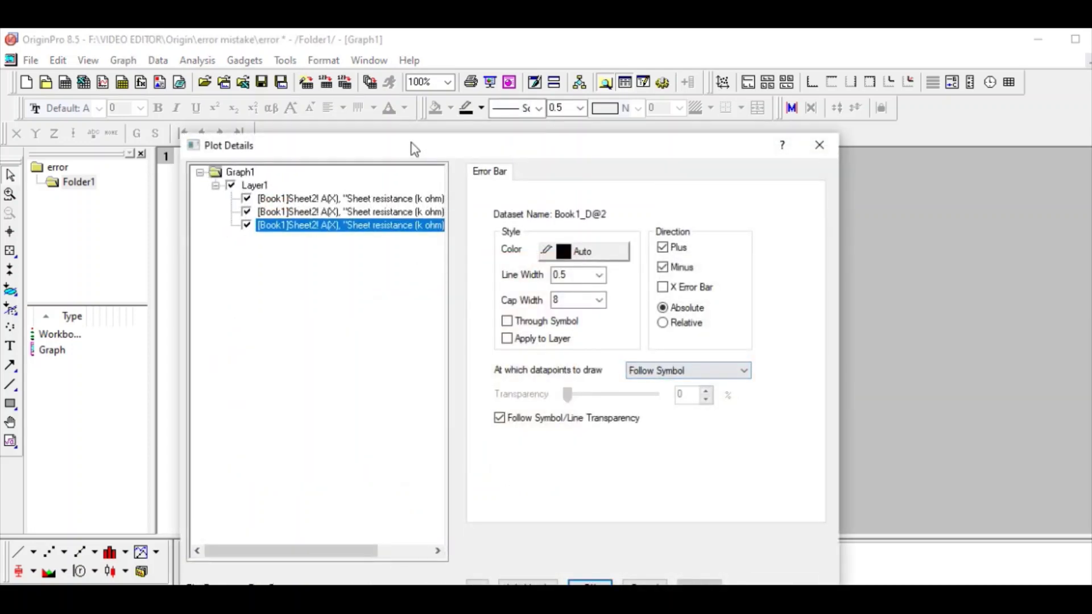
{"action": "left_click_drag", "start_coordinate": [414, 149], "coordinate": [669, 98]}
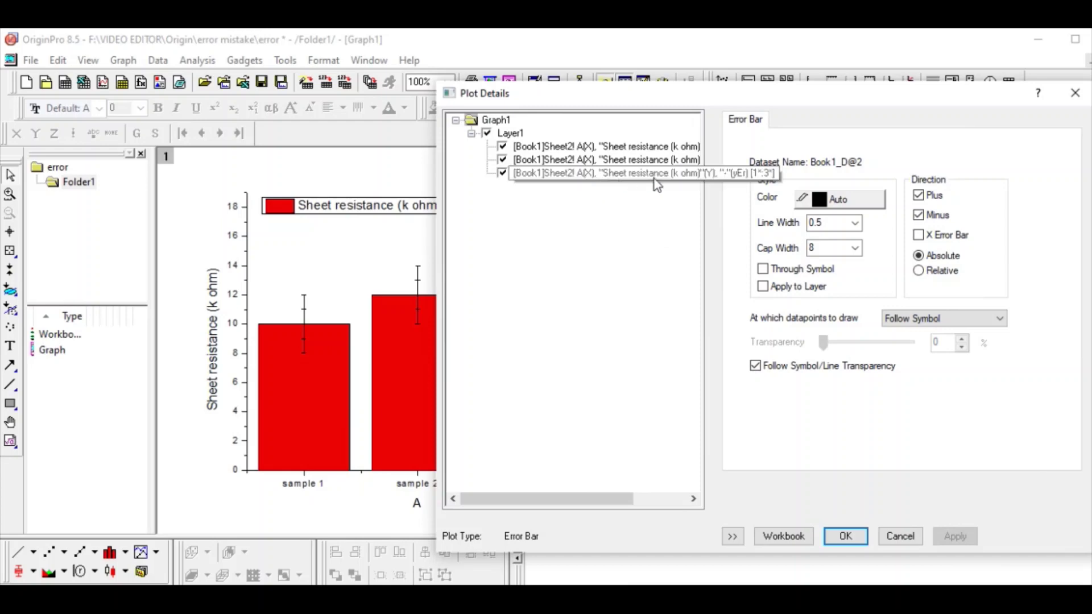
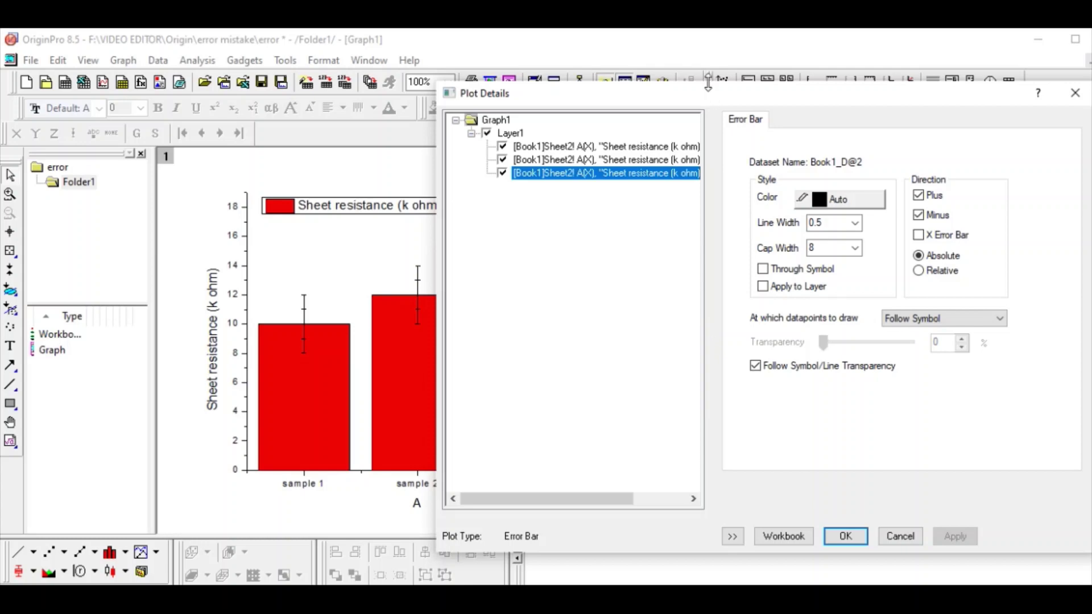
{"action": "left_click_drag", "start_coordinate": [706, 96], "coordinate": [460, 148]}
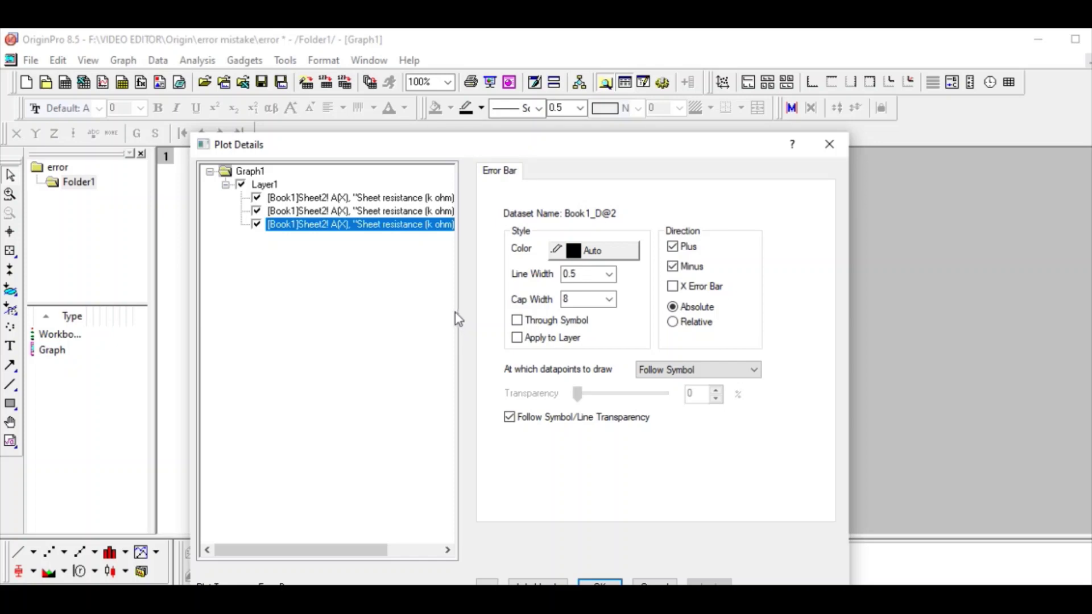
{"action": "left_click", "coordinate": [368, 230]}
{"action": "left_click_drag", "start_coordinate": [436, 150], "coordinate": [697, 140]}
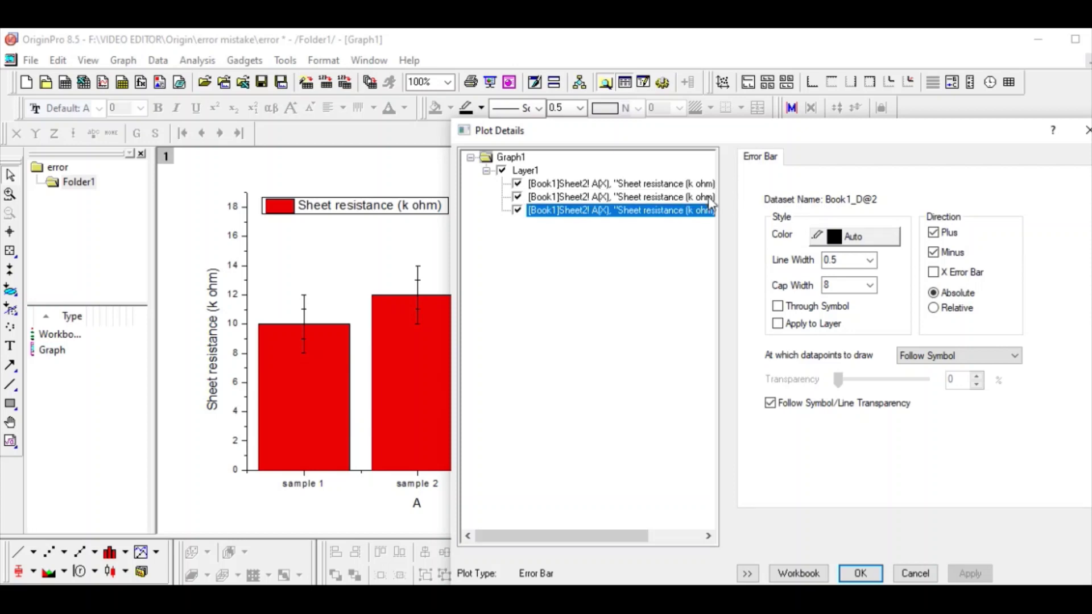
{"action": "left_click", "coordinate": [680, 196]}
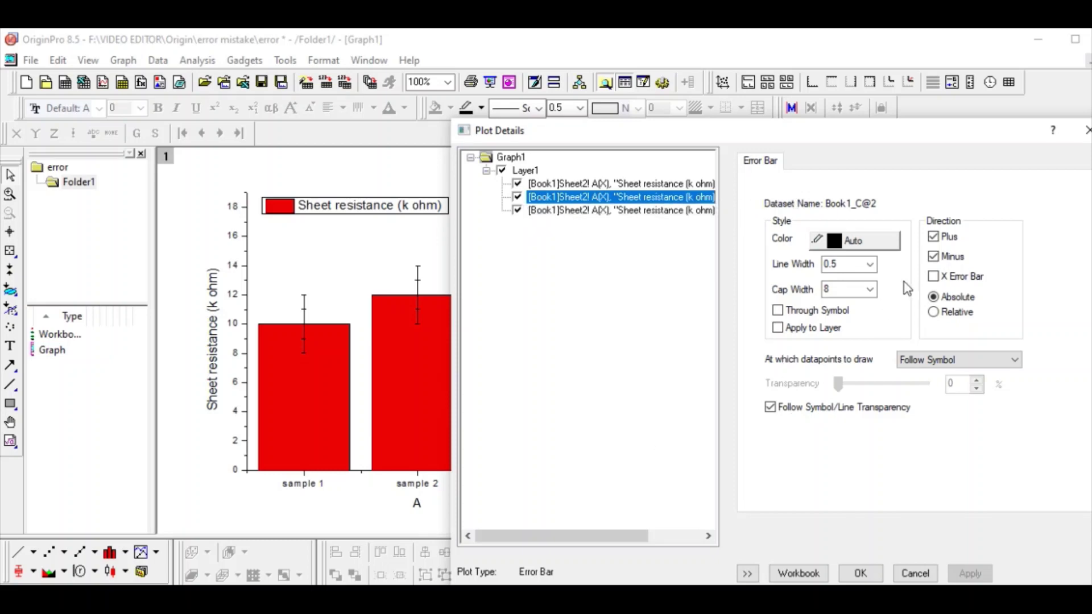
{"action": "left_click", "coordinate": [934, 257]}
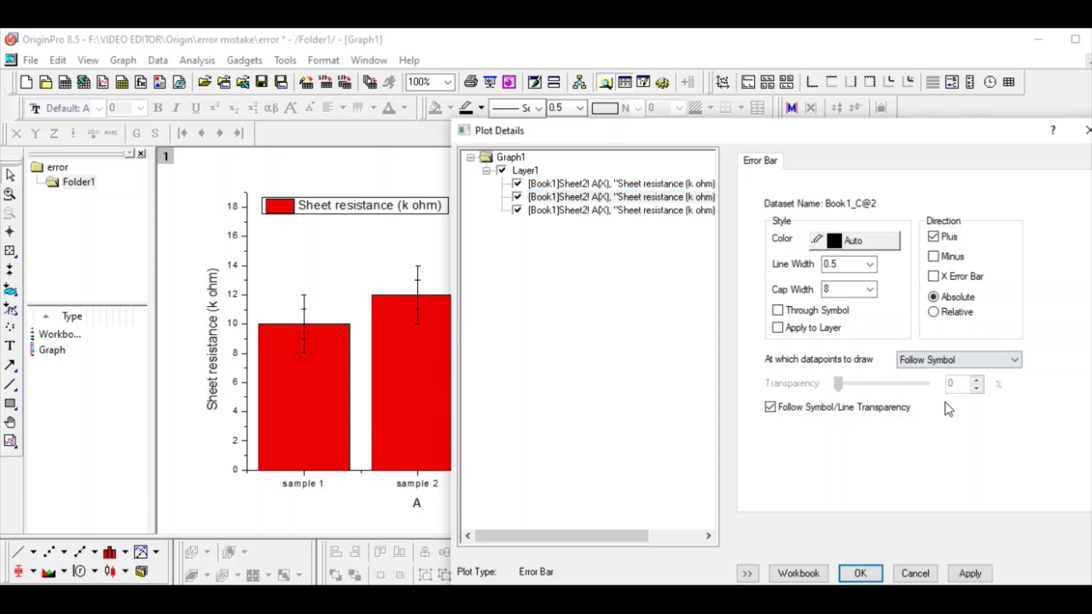
{"action": "left_click", "coordinate": [971, 572]}
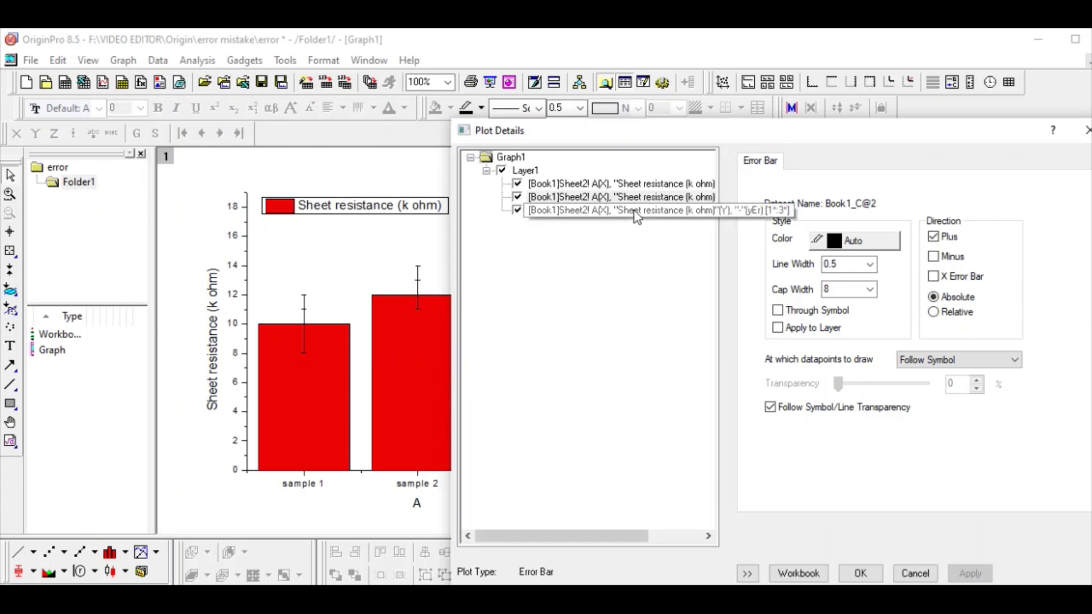
Step: Turn off the Plus direction for the column D error bars, apply it and close the plot details
{"action": "key", "text": "Return"}
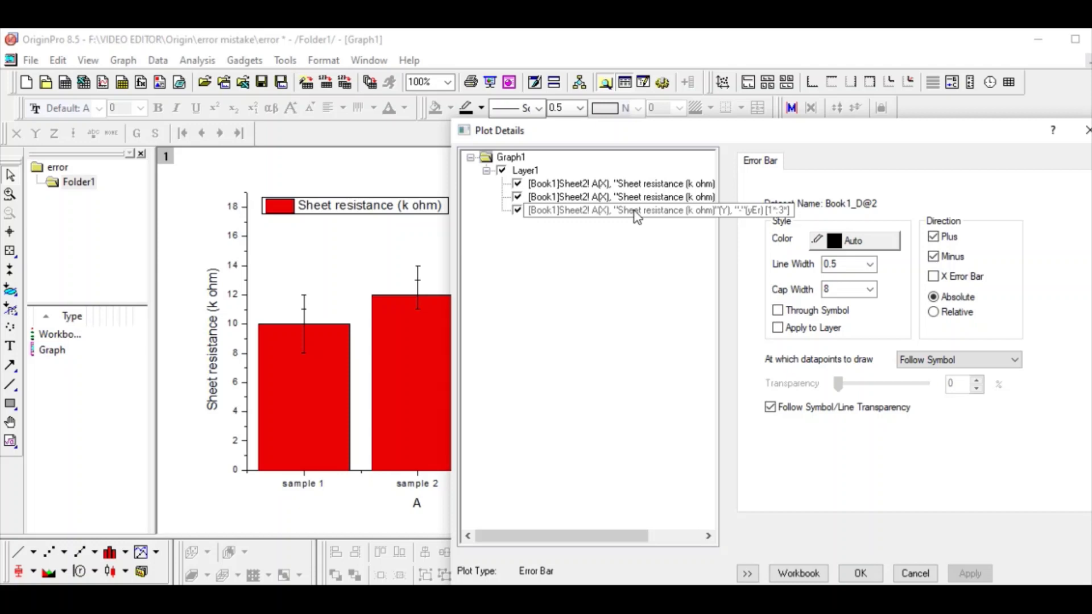
{"action": "left_click", "coordinate": [676, 214]}
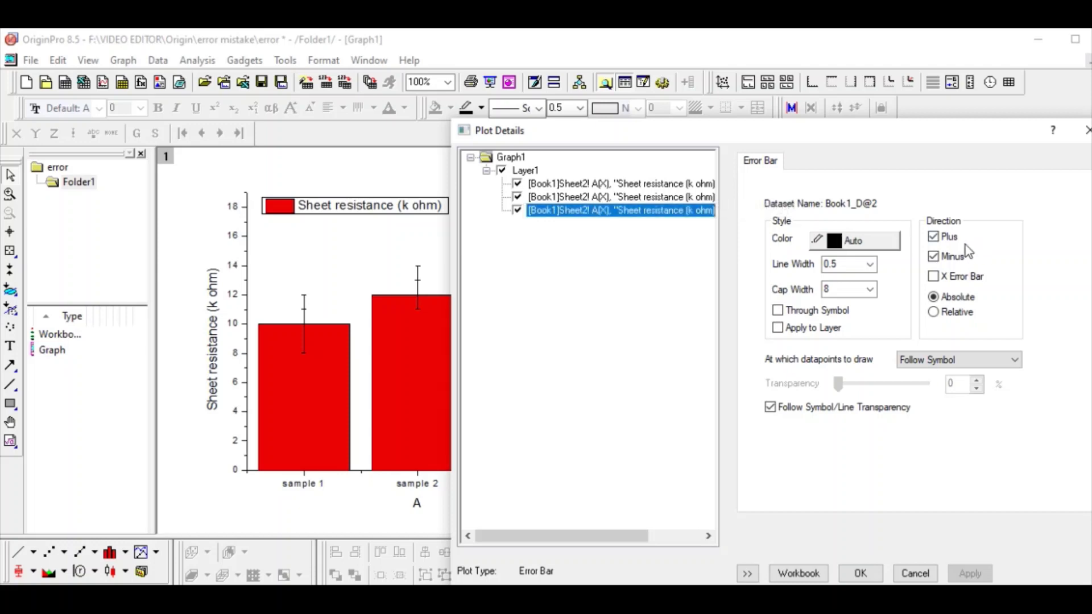
{"action": "left_click", "coordinate": [935, 238]}
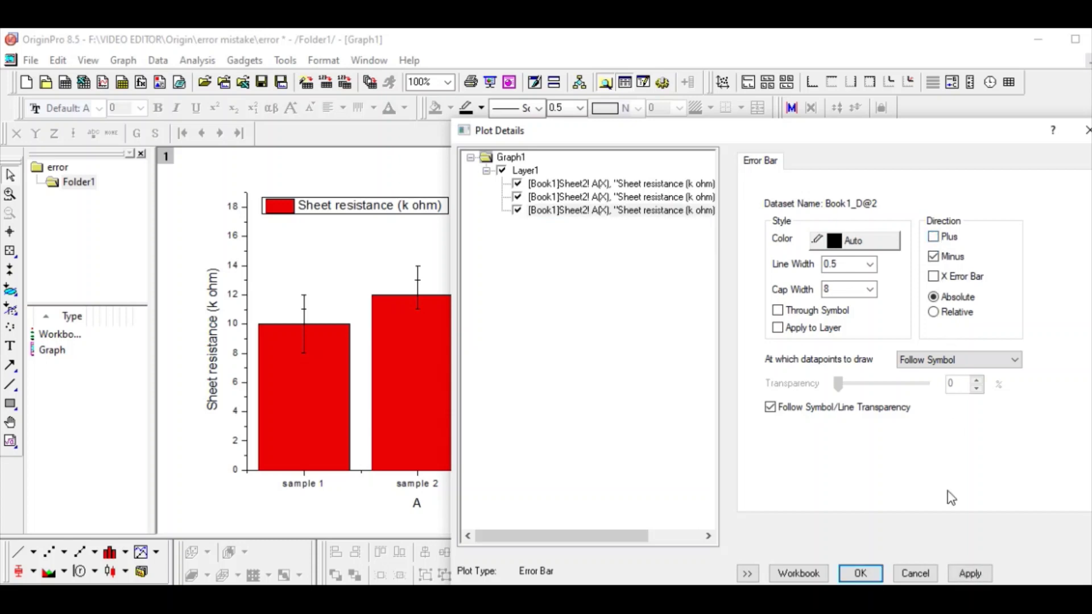
{"action": "left_click", "coordinate": [970, 574]}
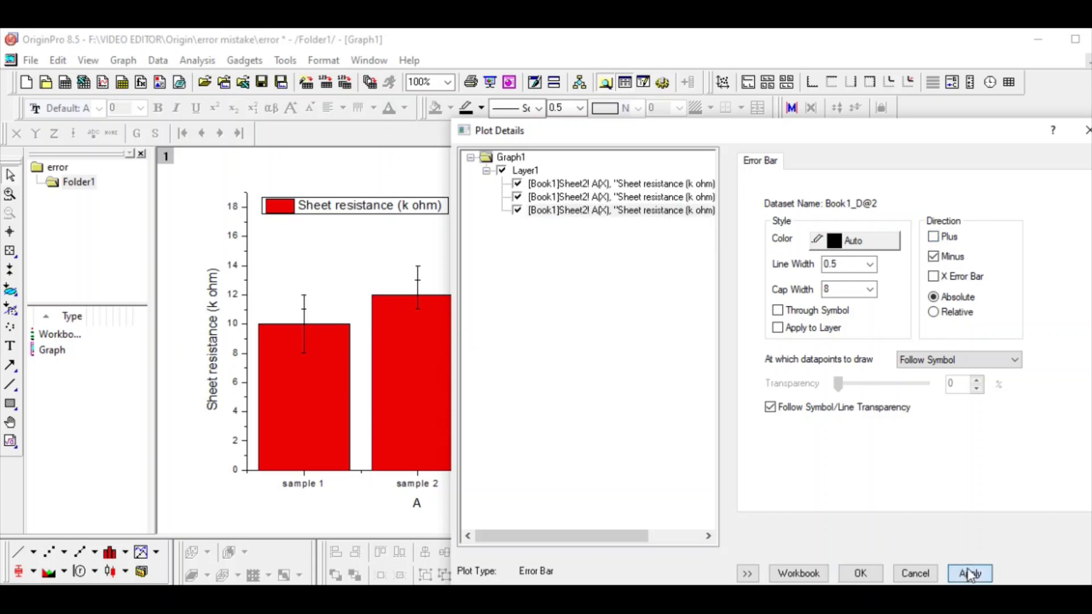
{"action": "left_click", "coordinate": [860, 573]}
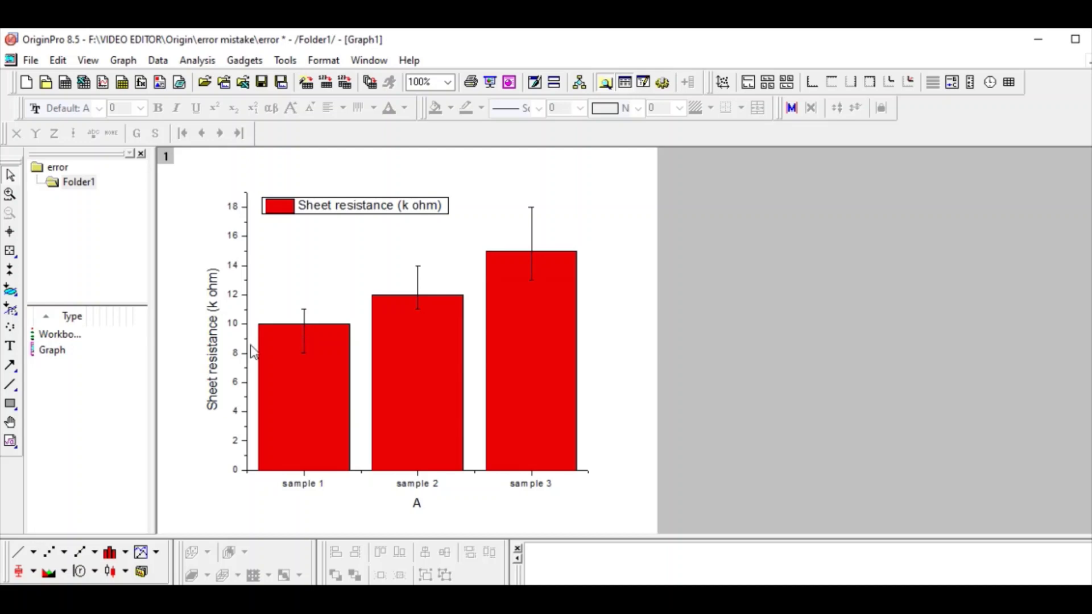
Step: Compare the plus and minus error values in the workbook with the error bars on the column graph
{"action": "left_click", "coordinate": [63, 338]}
{"action": "double_click", "coordinate": [63, 338]}
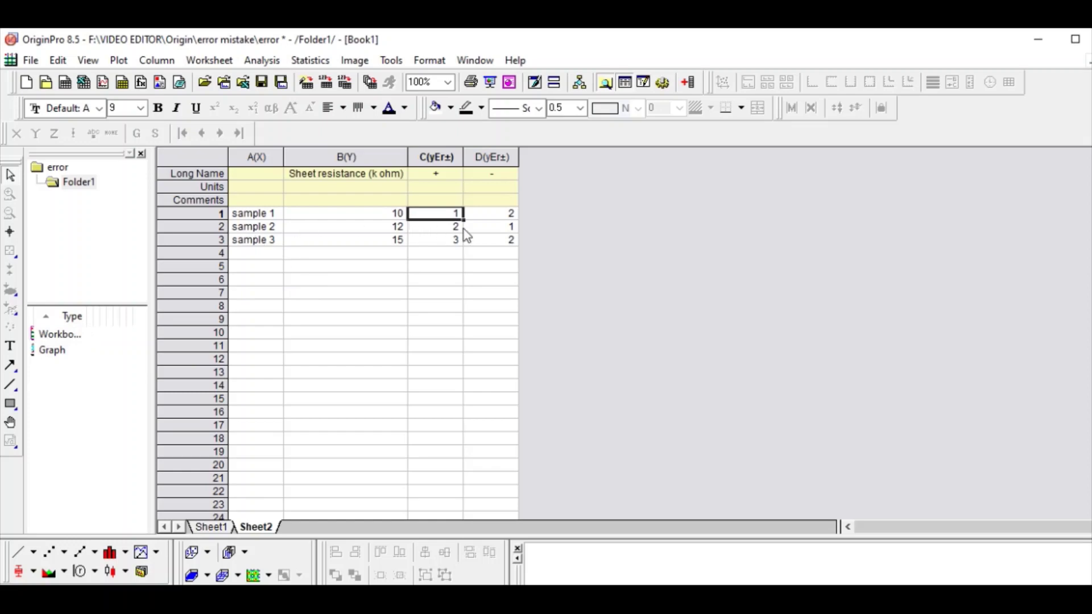
{"action": "double_click", "coordinate": [57, 354]}
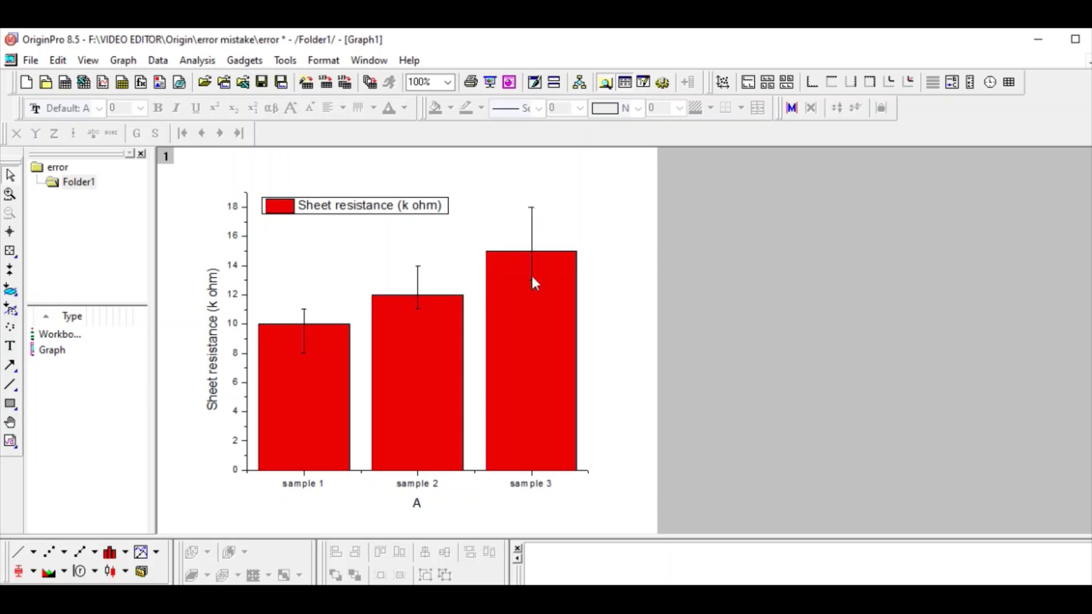
{"action": "double_click", "coordinate": [64, 334]}
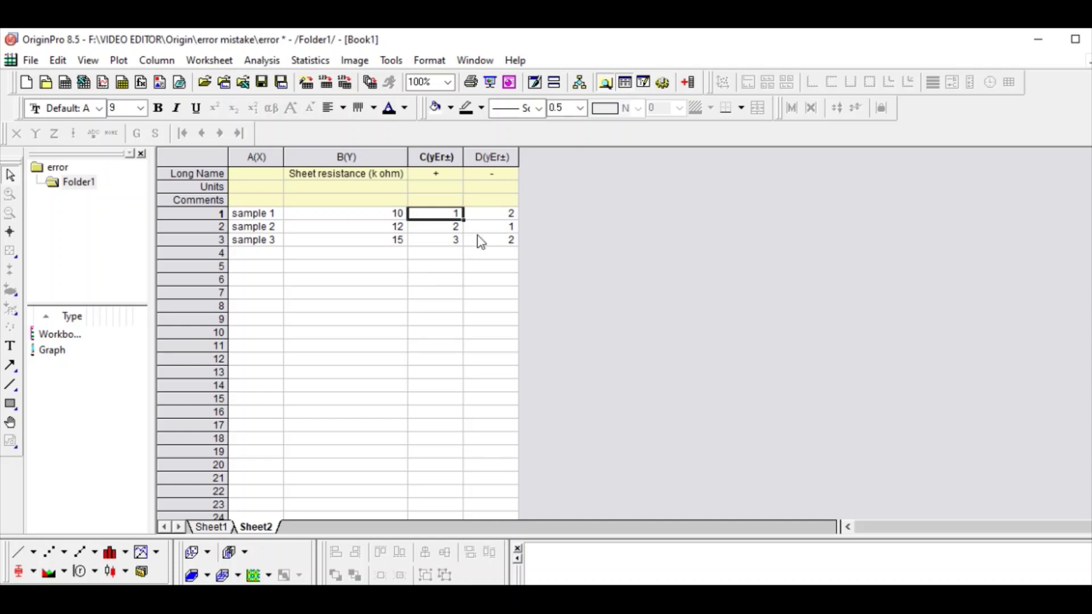
{"action": "double_click", "coordinate": [67, 354]}
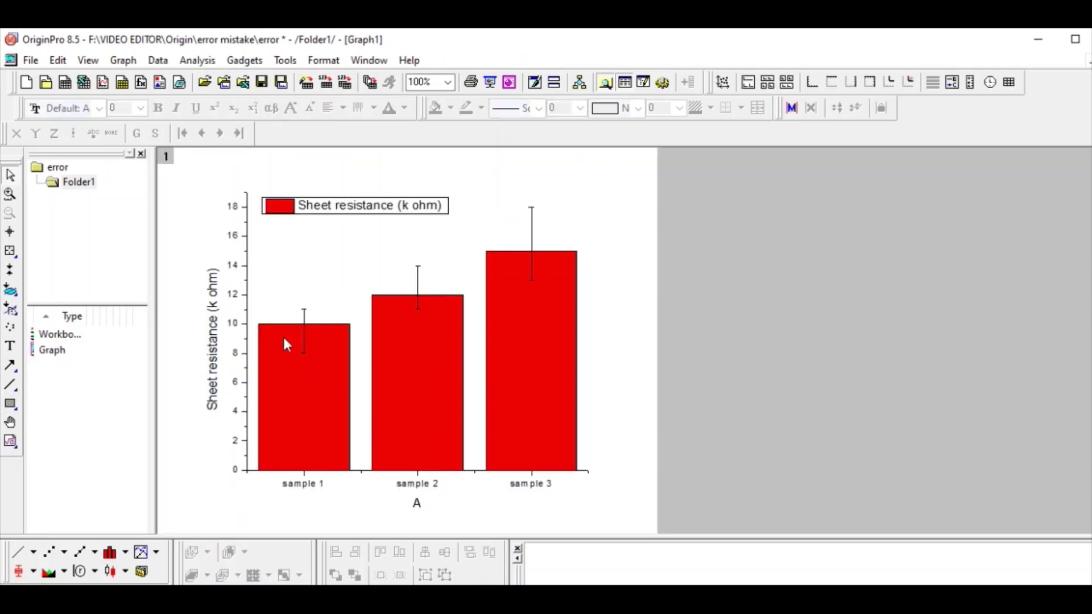
Step: Show the graph's top axis with major and minor ticks set to None and apply it
{"action": "double_click", "coordinate": [249, 301]}
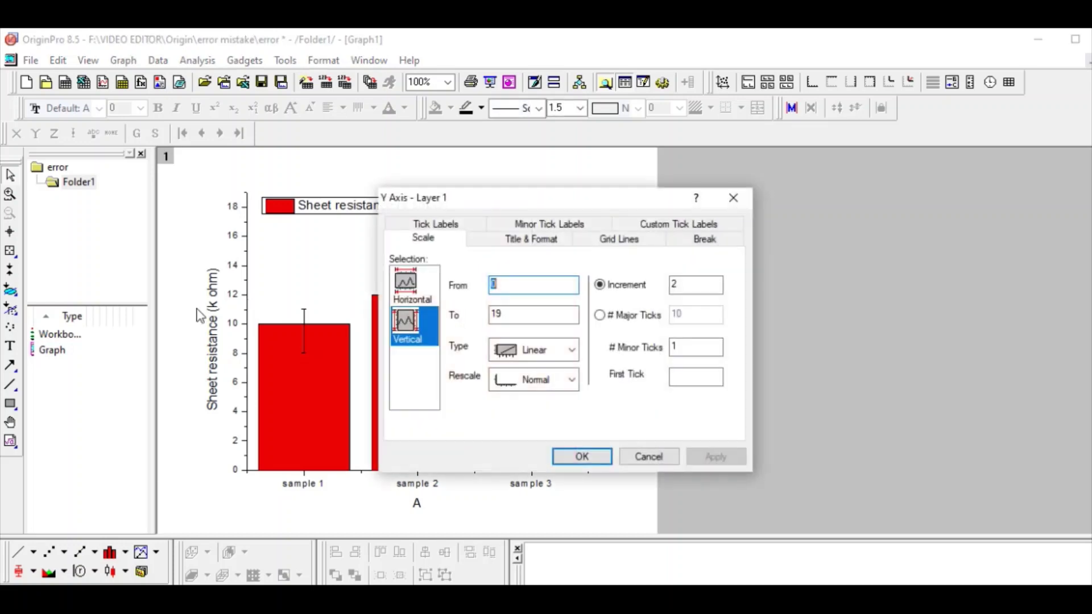
{"action": "left_click", "coordinate": [534, 240]}
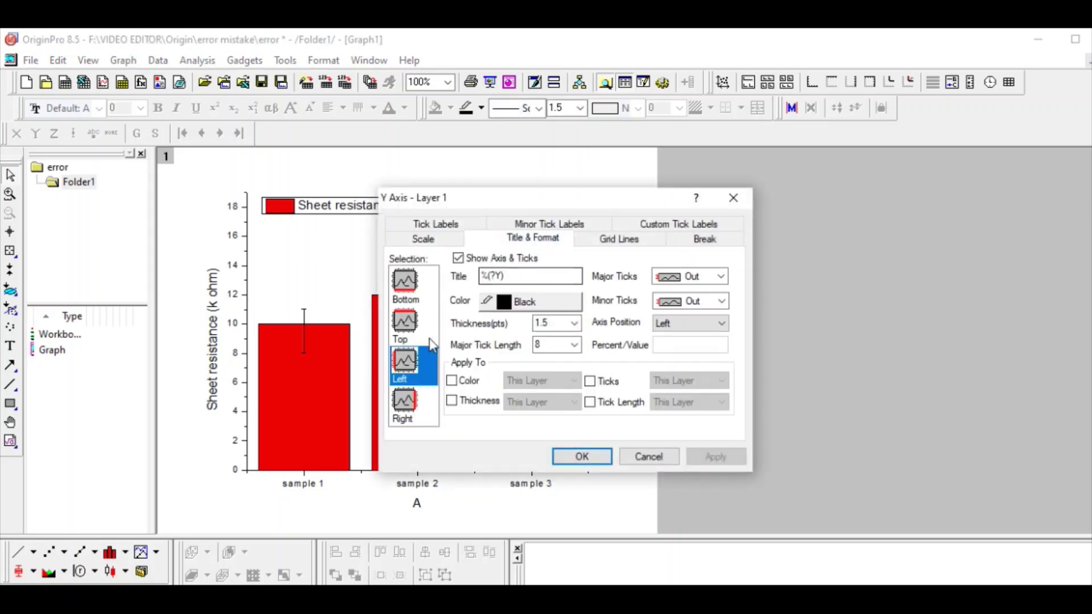
{"action": "left_click", "coordinate": [405, 324]}
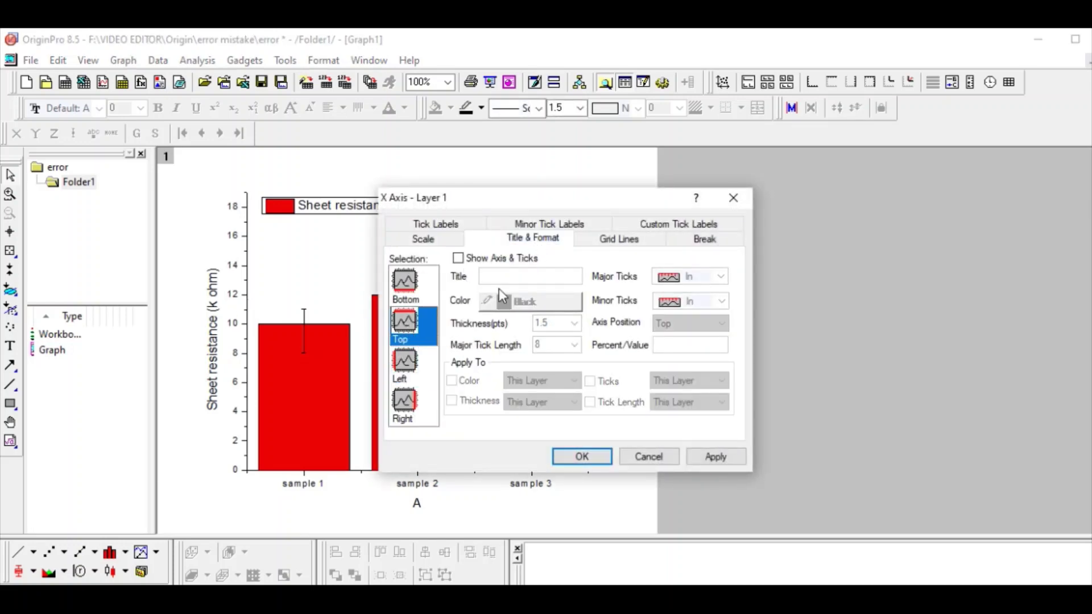
{"action": "left_click", "coordinate": [458, 258]}
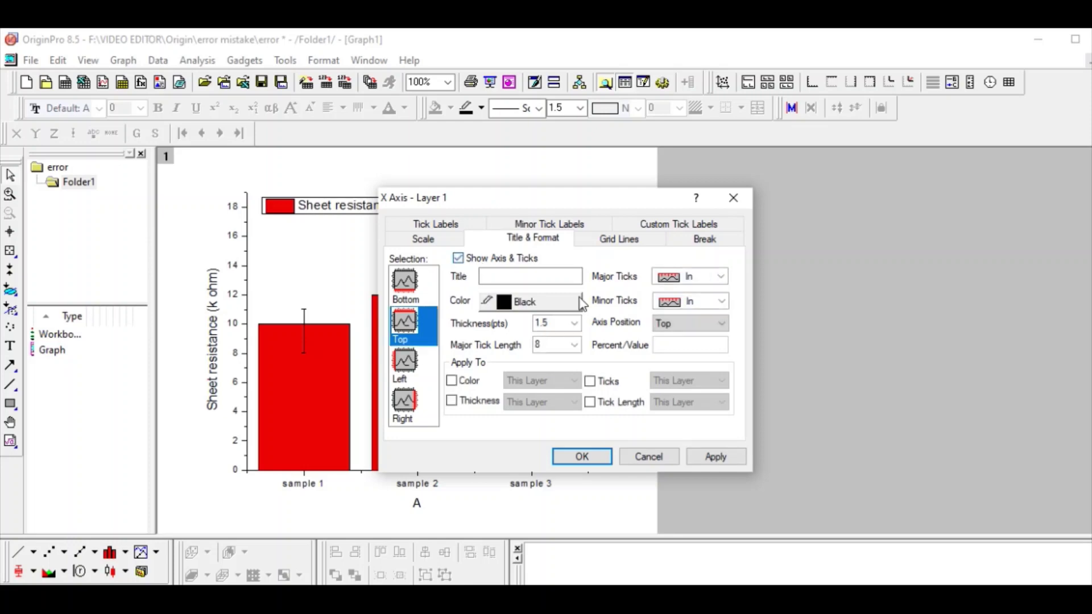
{"action": "left_click", "coordinate": [689, 277]}
{"action": "left_click", "coordinate": [692, 332]}
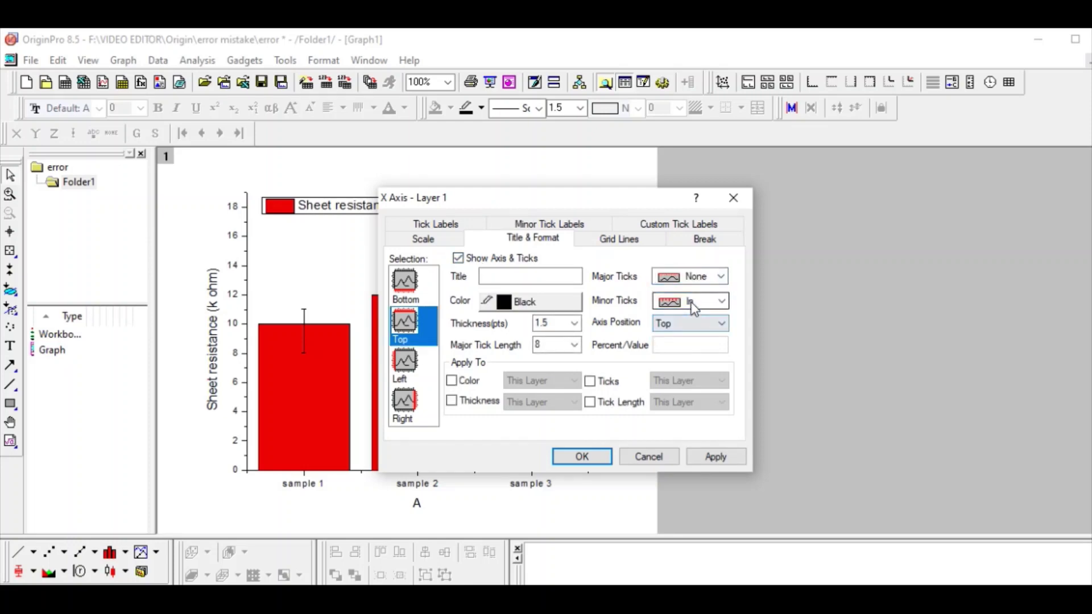
{"action": "left_click", "coordinate": [716, 301]}
{"action": "left_click", "coordinate": [697, 357]}
{"action": "left_click", "coordinate": [706, 456]}
Step: Show the right axis with major and minor ticks set to None, apply it and close the axis settings
{"action": "left_click", "coordinate": [405, 403]}
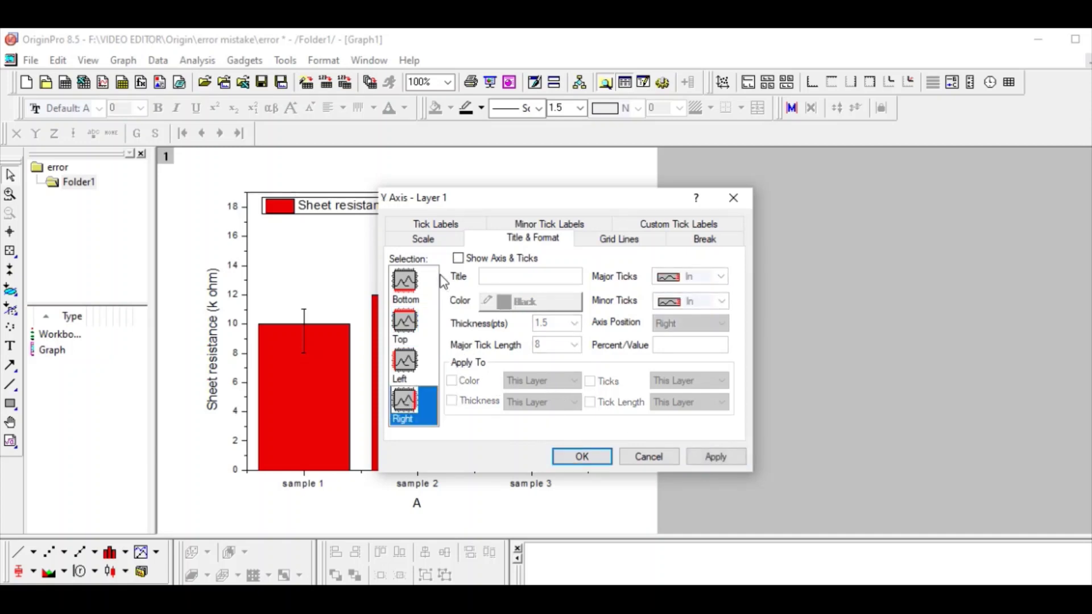
{"action": "left_click", "coordinate": [468, 261]}
{"action": "left_click", "coordinate": [685, 276]}
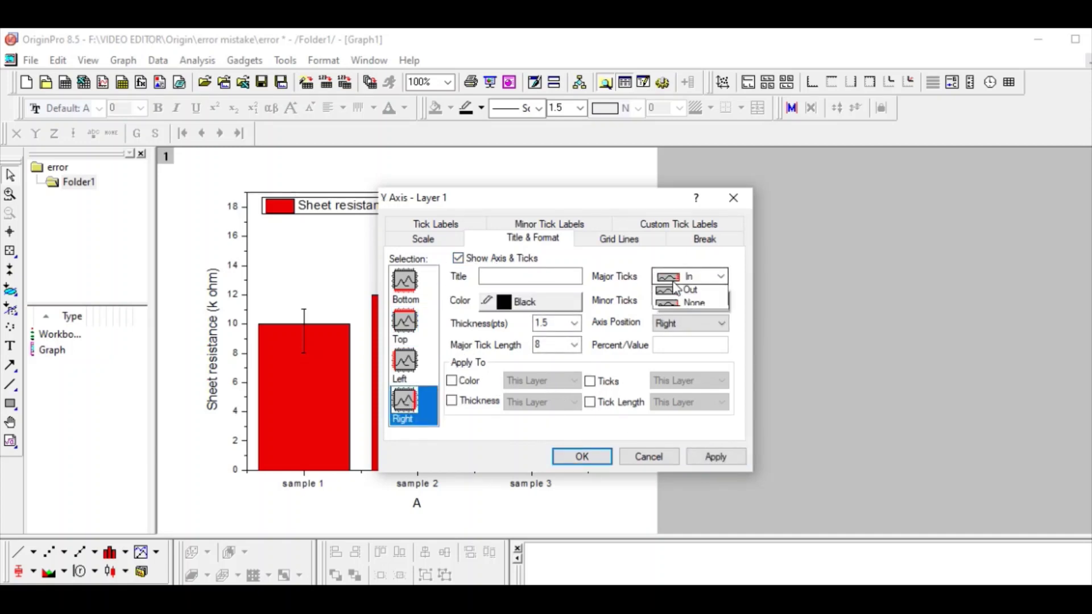
{"action": "left_click", "coordinate": [696, 338]}
{"action": "left_click", "coordinate": [722, 300]}
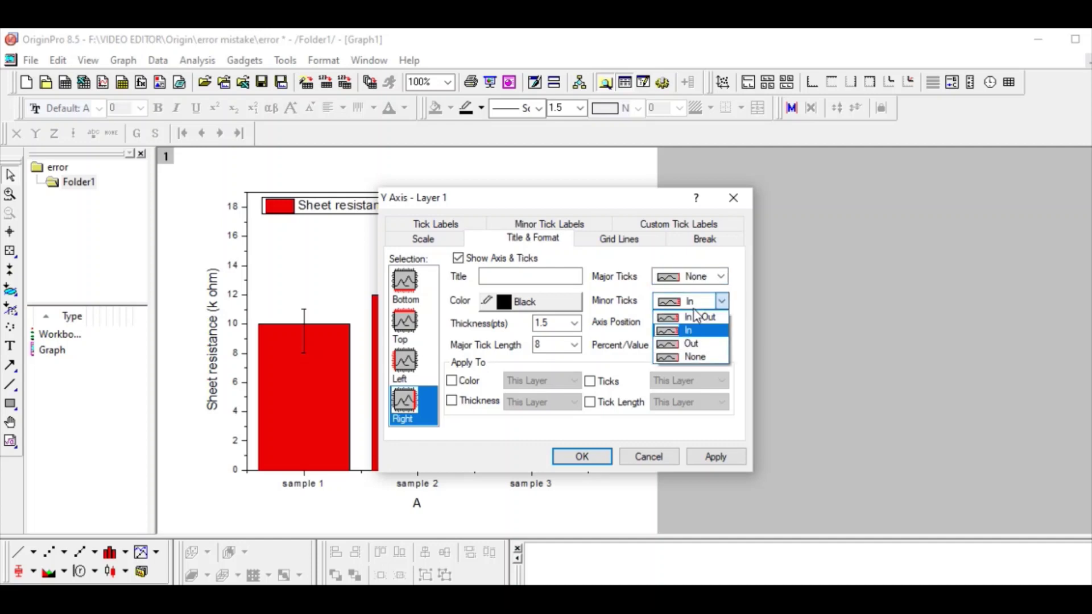
{"action": "left_click", "coordinate": [699, 357]}
{"action": "left_click", "coordinate": [716, 457]}
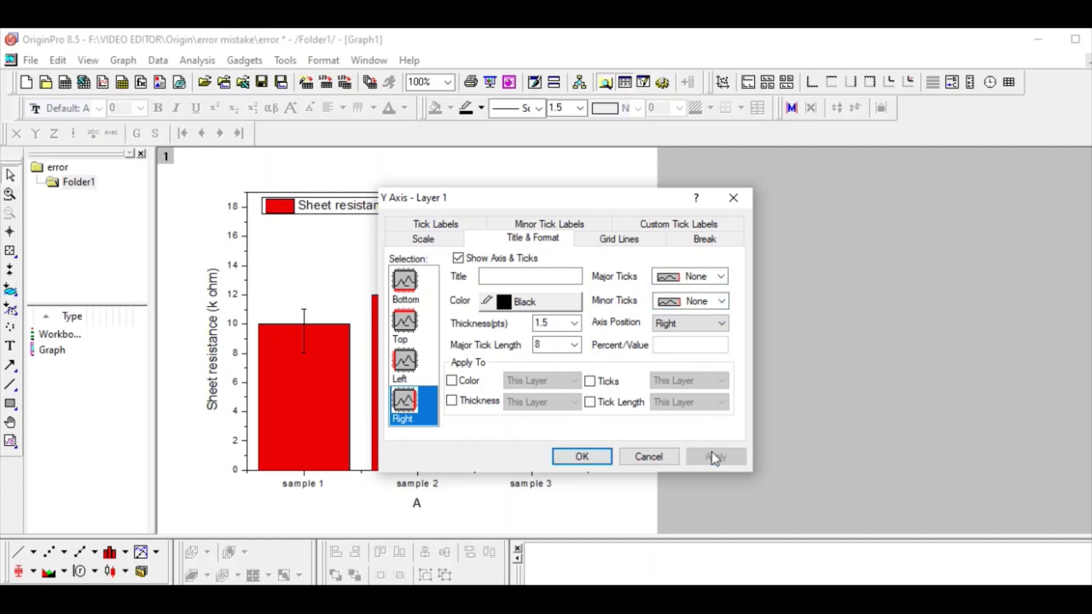
{"action": "left_click", "coordinate": [589, 458]}
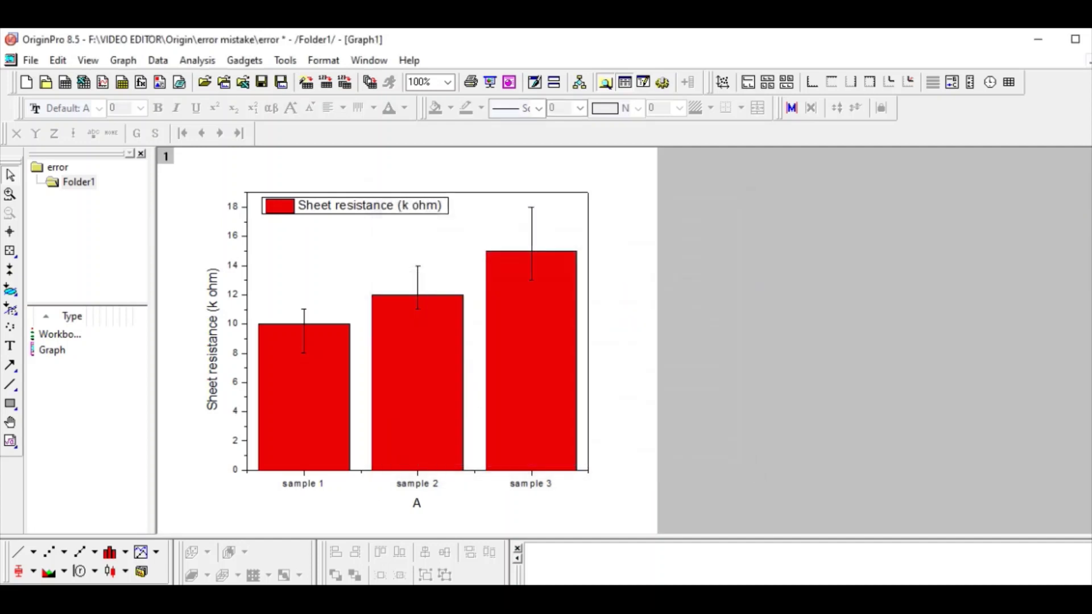
Step: Set the font size of the sample tick labels and the Y axis title to 26
{"action": "left_click", "coordinate": [303, 484]}
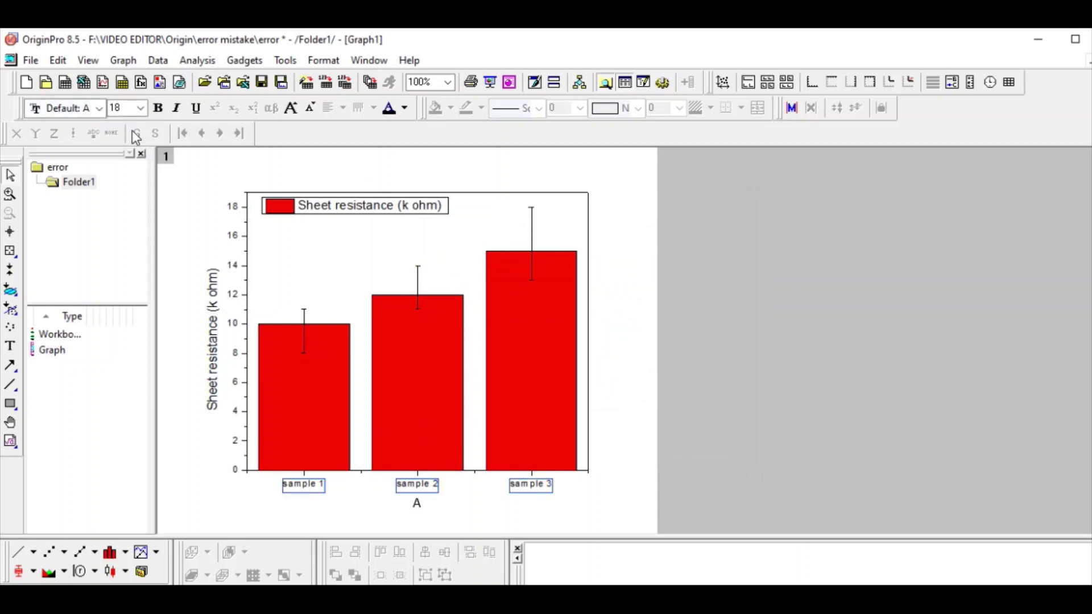
{"action": "left_click", "coordinate": [140, 108]}
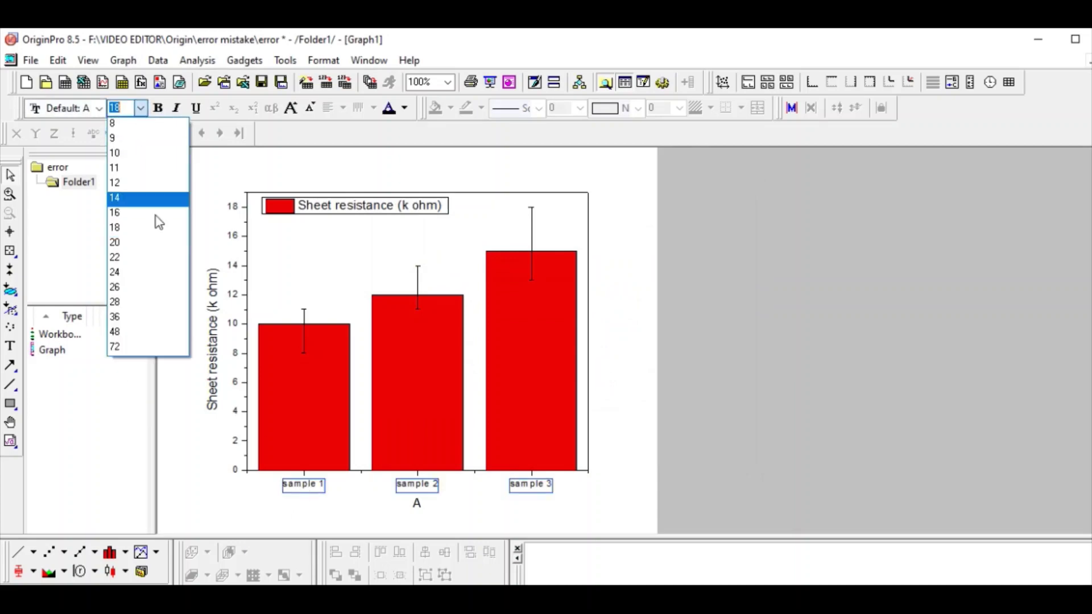
{"action": "left_click", "coordinate": [141, 286]}
{"action": "left_click", "coordinate": [212, 348]}
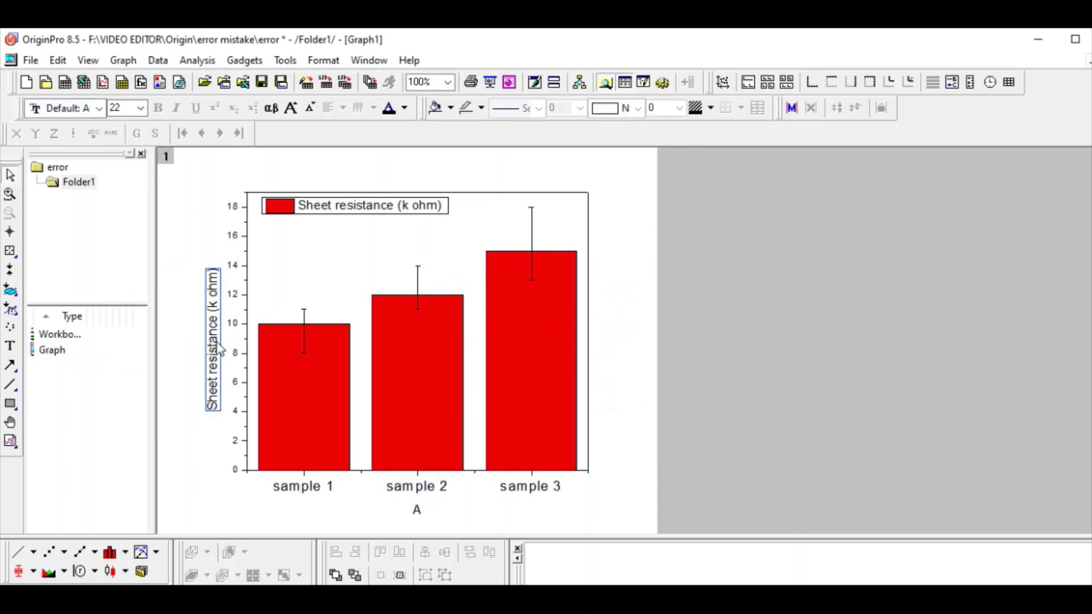
{"action": "left_click", "coordinate": [142, 109]}
{"action": "left_click", "coordinate": [134, 287]}
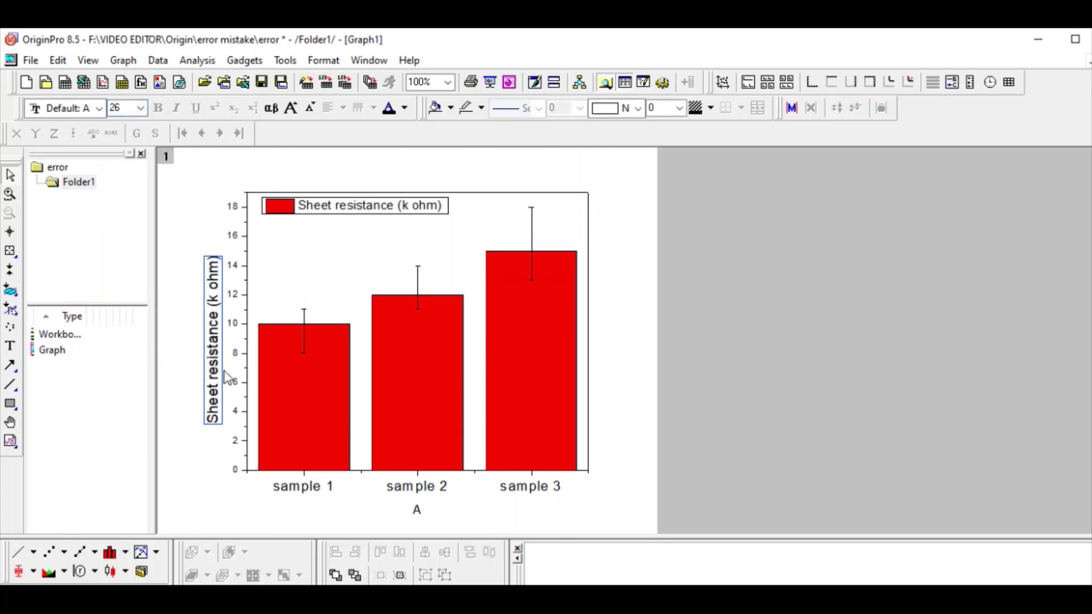
Step: Set the Y axis tick labels to font size 24 and delete the X axis title "A"
{"action": "left_click", "coordinate": [240, 348]}
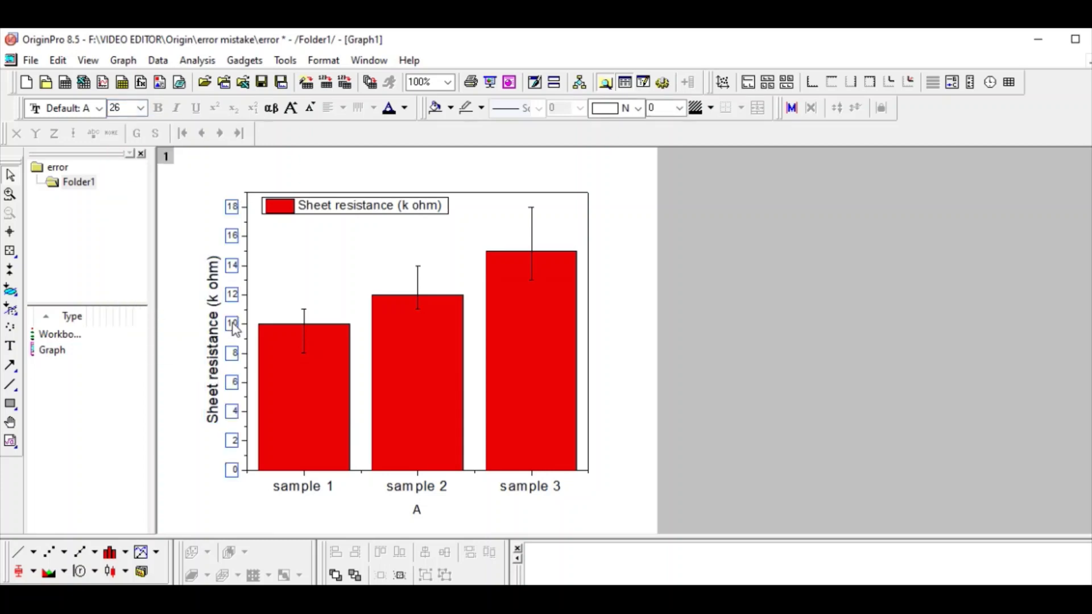
{"action": "left_click", "coordinate": [141, 108]}
{"action": "left_click", "coordinate": [140, 274]}
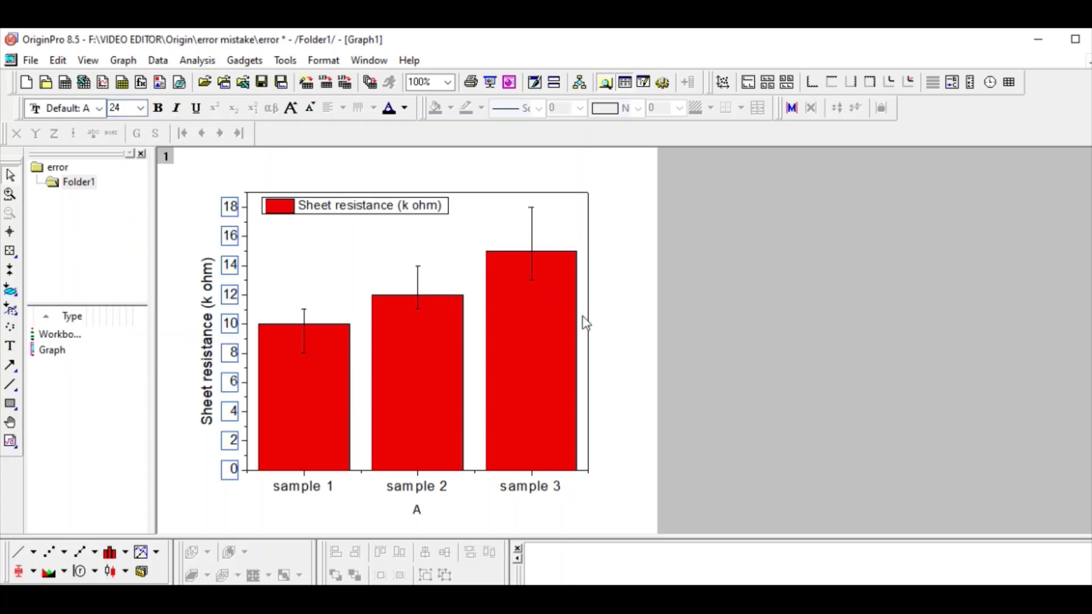
{"action": "left_click", "coordinate": [630, 335]}
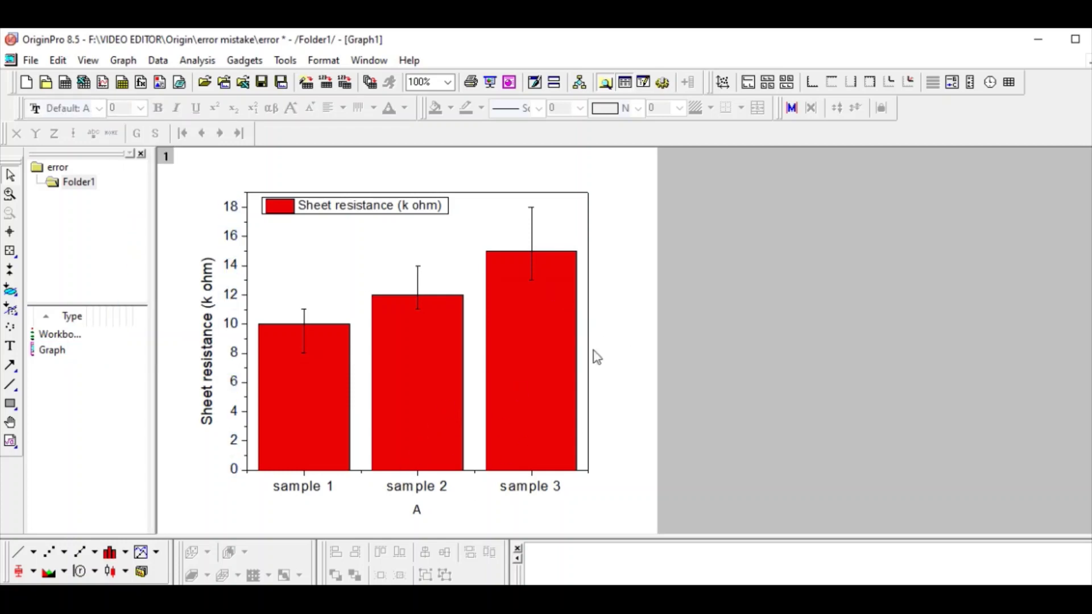
{"action": "left_click", "coordinate": [417, 510]}
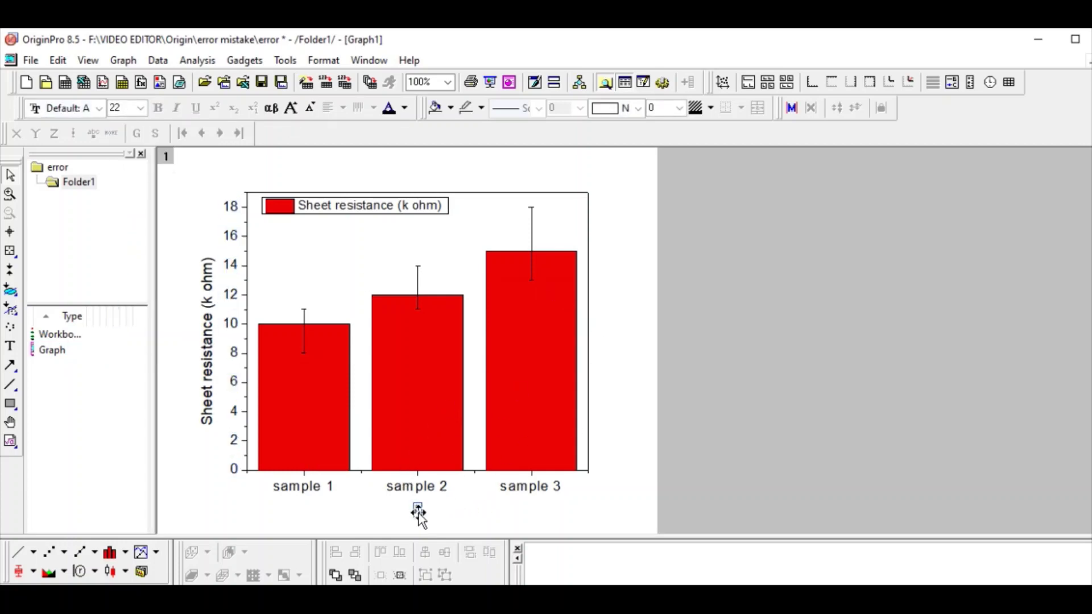
{"action": "left_click", "coordinate": [415, 516]}
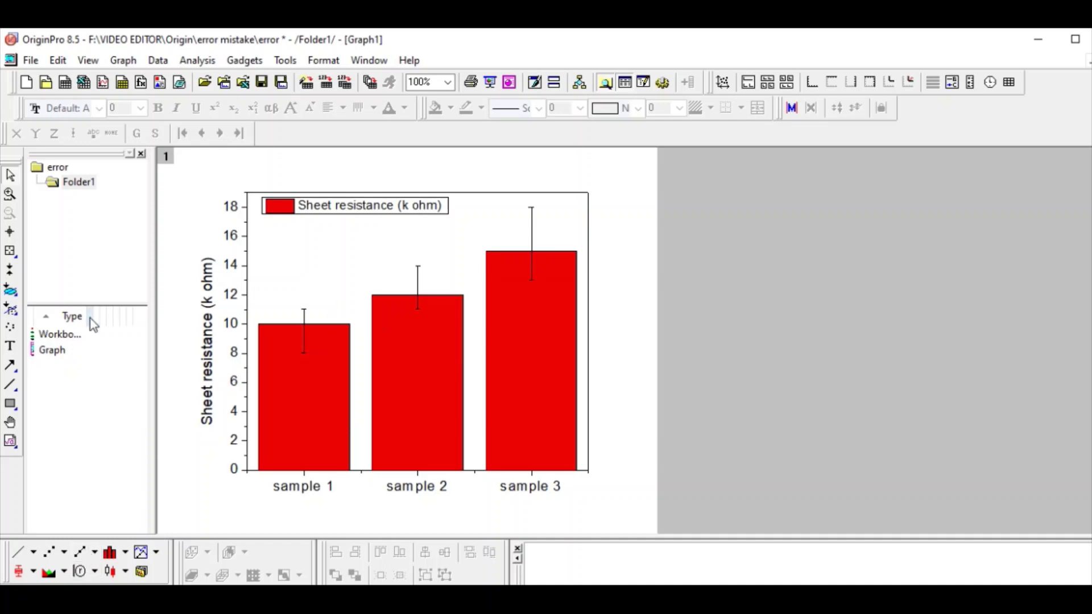
Step: Plot the entire Sheet2 worksheet as a scatter graph
{"action": "double_click", "coordinate": [73, 335]}
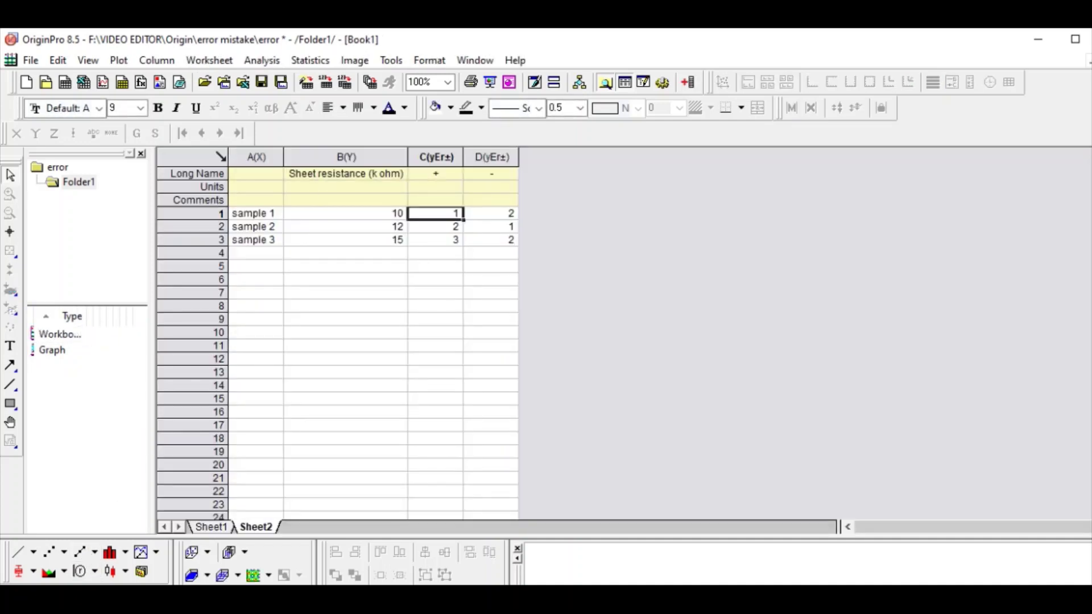
{"action": "left_click", "coordinate": [221, 156]}
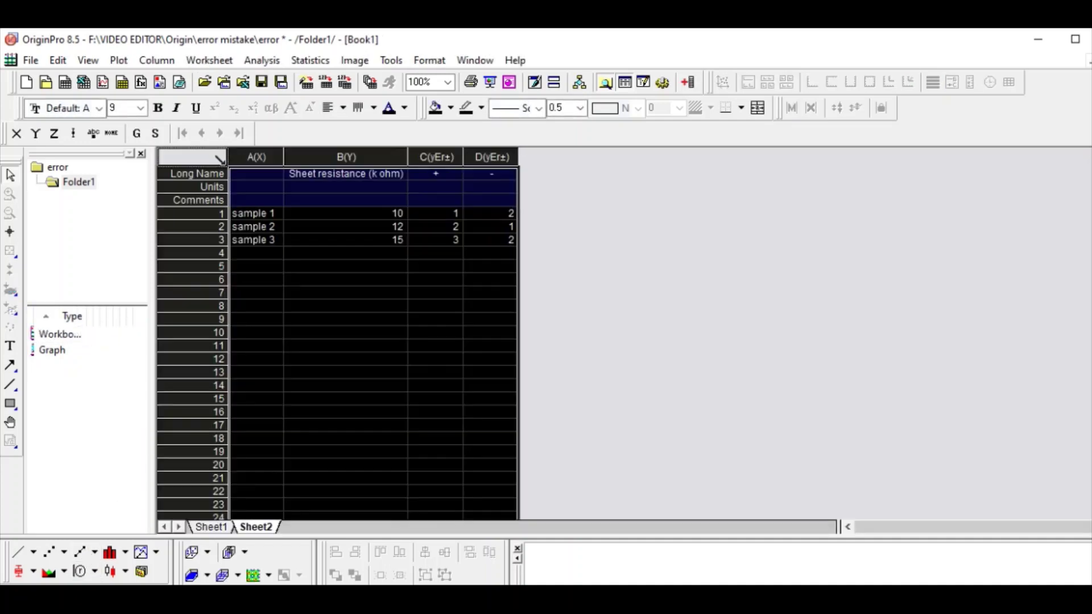
{"action": "left_click", "coordinate": [51, 553]}
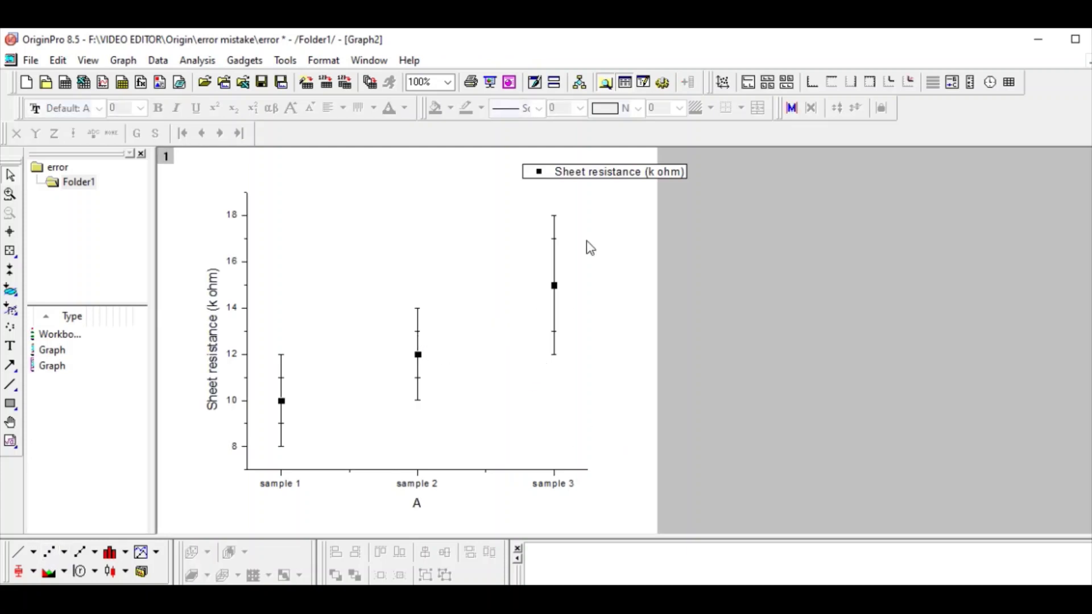
Step: In the scatter graph's plot details, turn off the Minus direction for the column C error bars and apply it
{"action": "double_click", "coordinate": [420, 327]}
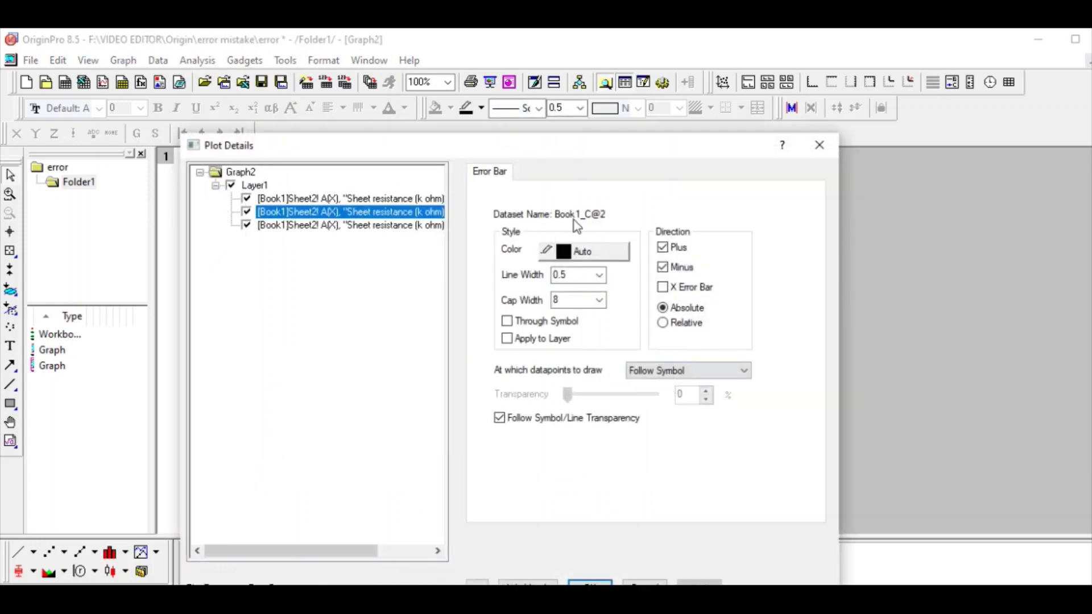
{"action": "left_click_drag", "start_coordinate": [504, 151], "coordinate": [687, 149]}
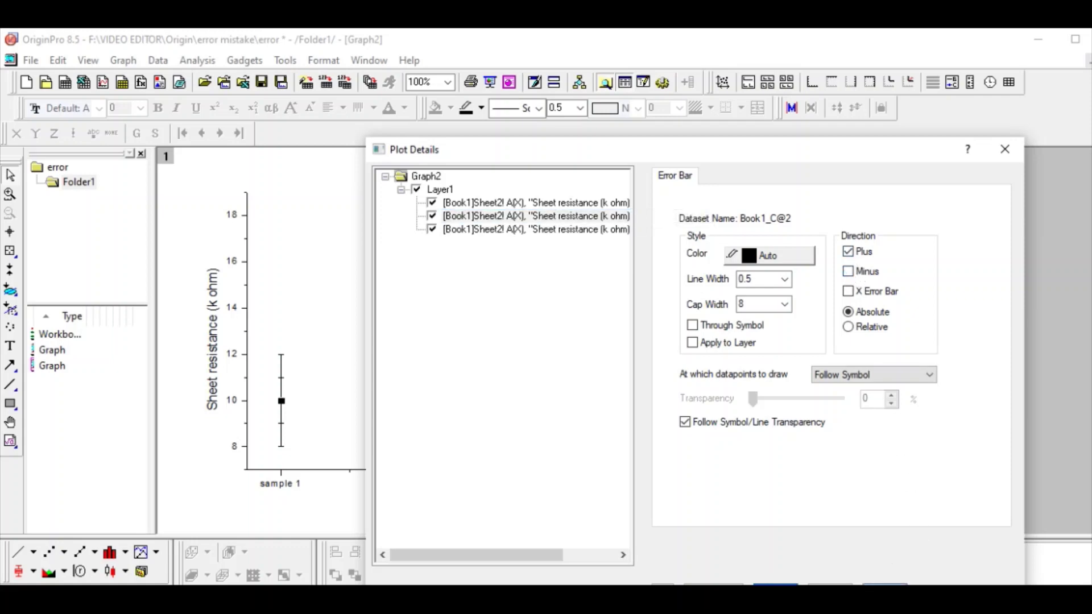
{"action": "left_click_drag", "start_coordinate": [708, 147], "coordinate": [699, 107]}
{"action": "left_click", "coordinate": [879, 550]}
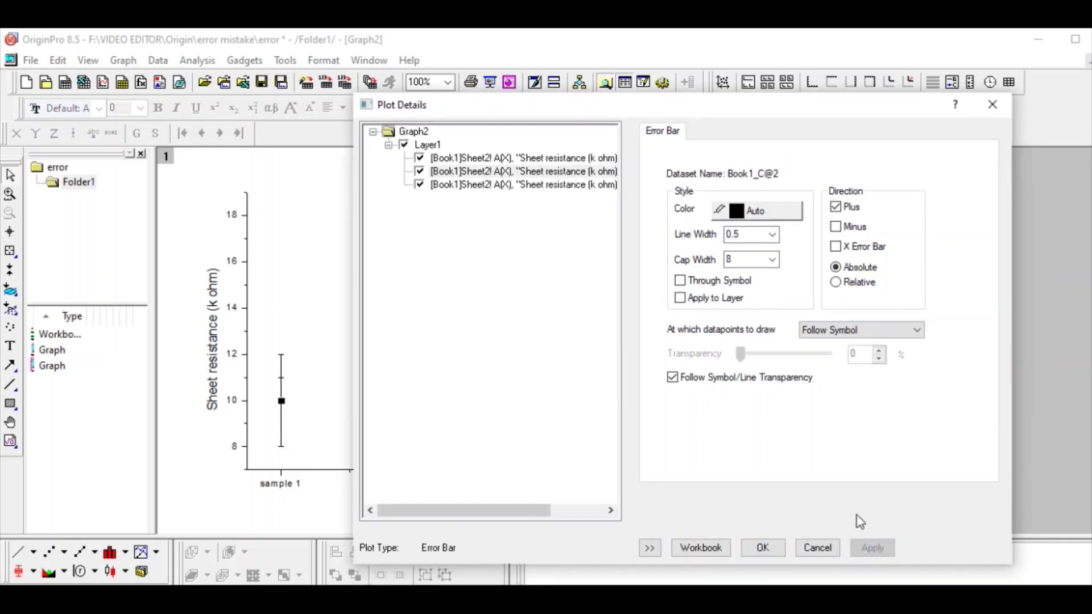
Step: Turn off the Plus direction for the scatter graph's column D error bars, apply it and close the plot details
{"action": "left_click", "coordinate": [538, 185]}
{"action": "left_click", "coordinate": [836, 232]}
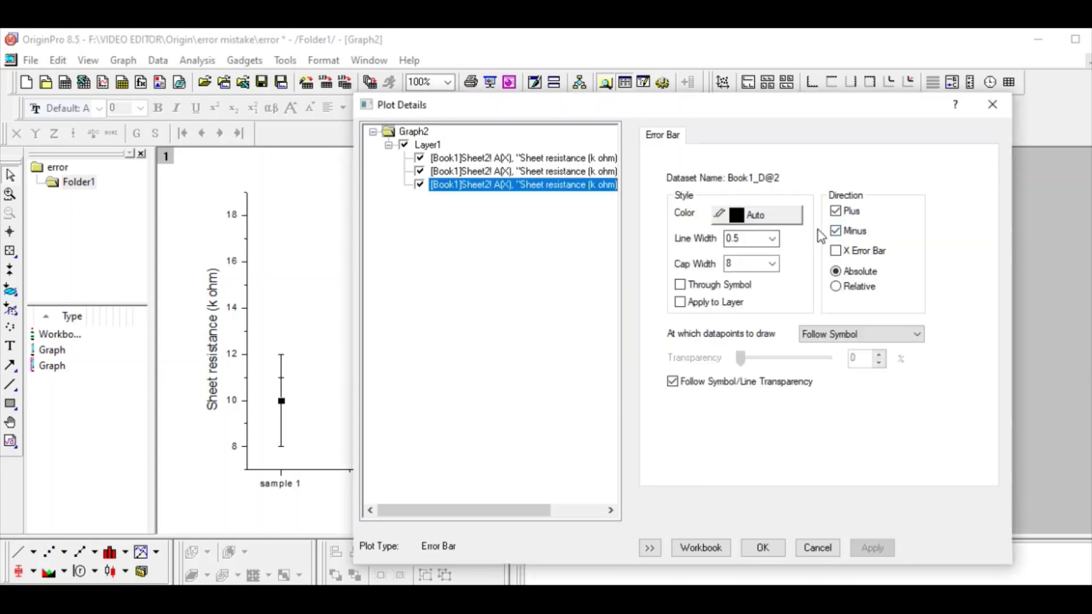
{"action": "left_click", "coordinate": [835, 211]}
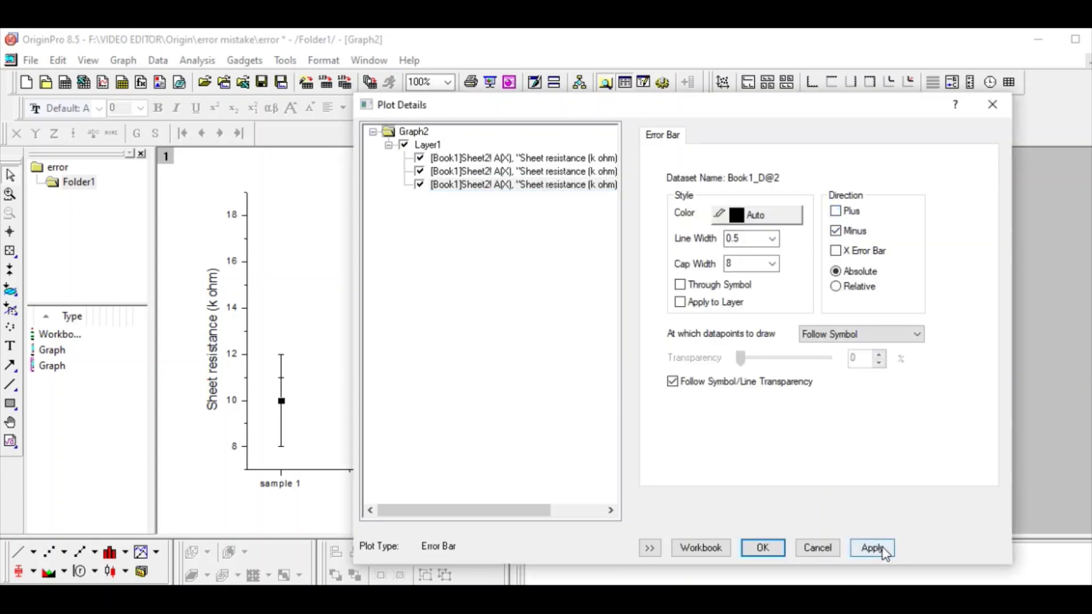
{"action": "left_click", "coordinate": [873, 549]}
{"action": "left_click", "coordinate": [762, 548]}
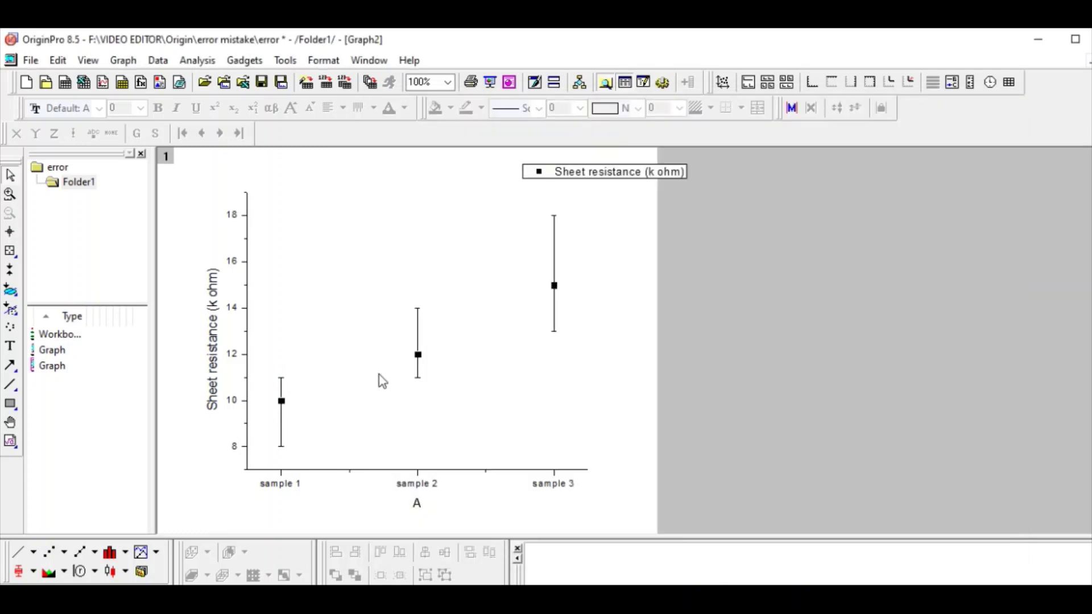
Step: Move the scatter graph's legend inside the plot area, above the sample 1 and sample 2 points, and turn on the top axis
{"action": "left_click_drag", "start_coordinate": [624, 178], "coordinate": [394, 239]}
{"action": "double_click", "coordinate": [248, 278]}
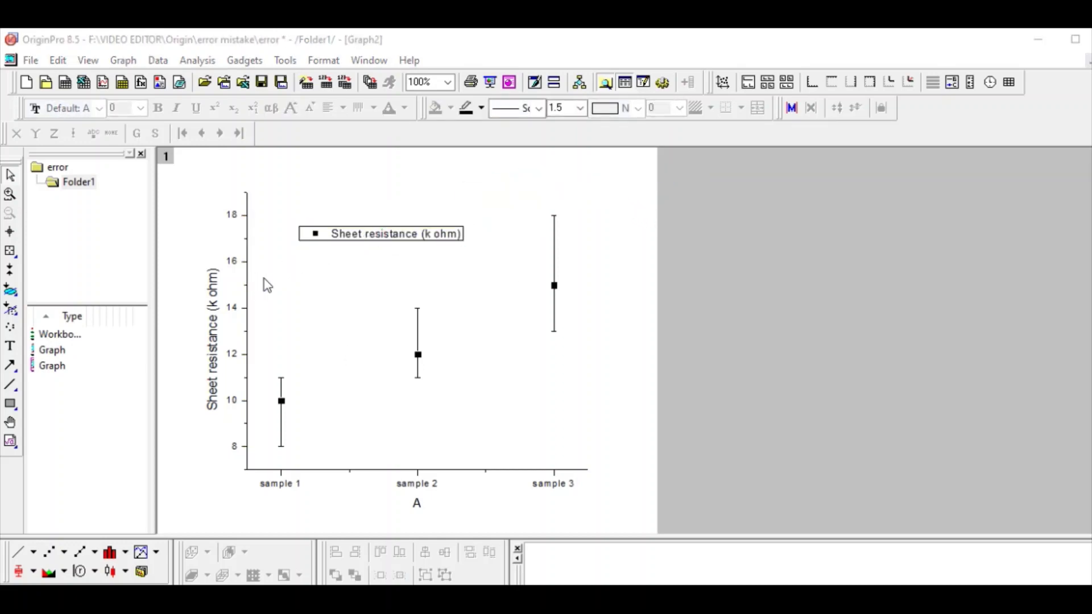
{"action": "left_click", "coordinate": [414, 327]}
{"action": "left_click", "coordinate": [688, 277]}
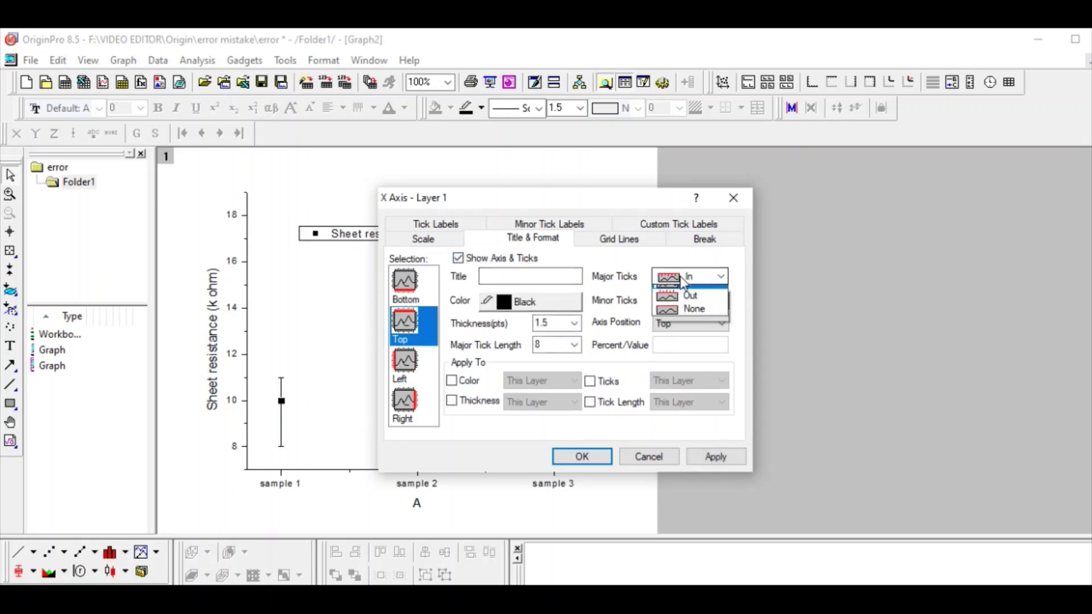